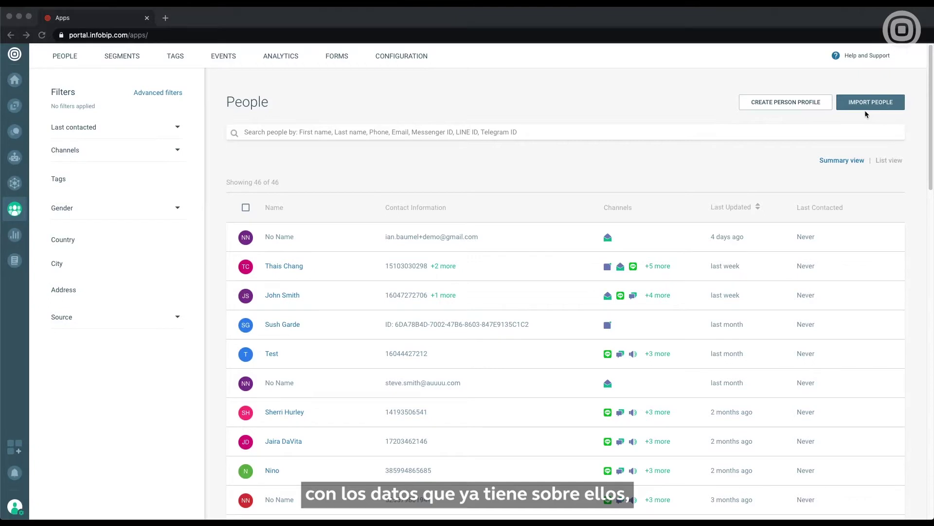
pyautogui.click(784, 104)
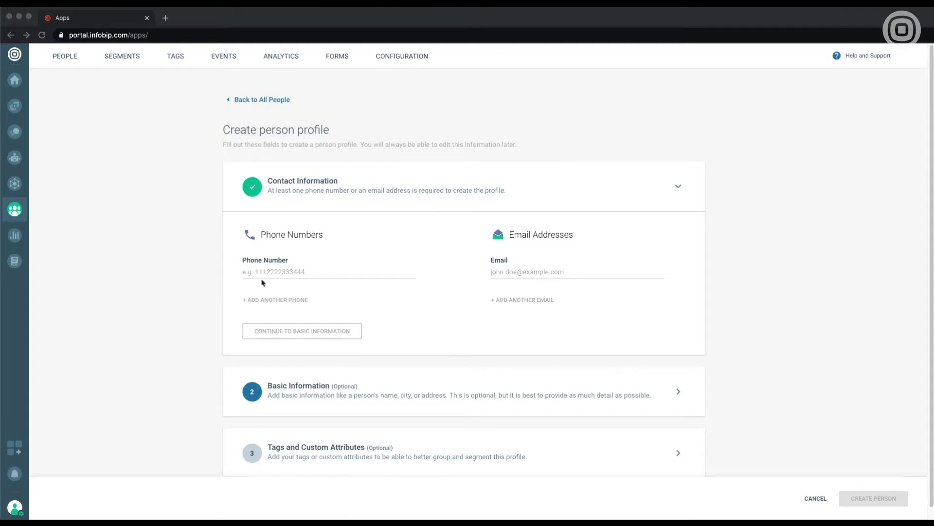
pyautogui.click(291, 273)
pyautogui.write('14151234567')
pyautogui.click(433, 273)
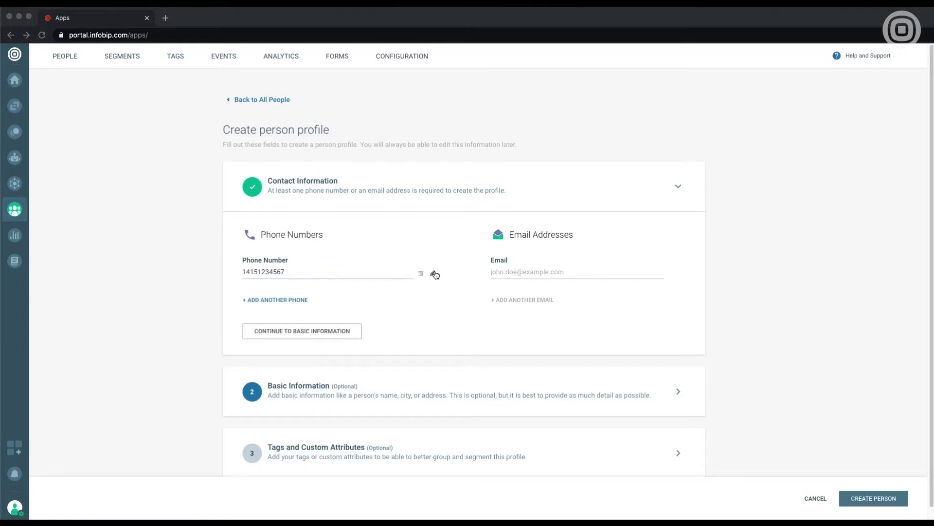
pyautogui.click(530, 271)
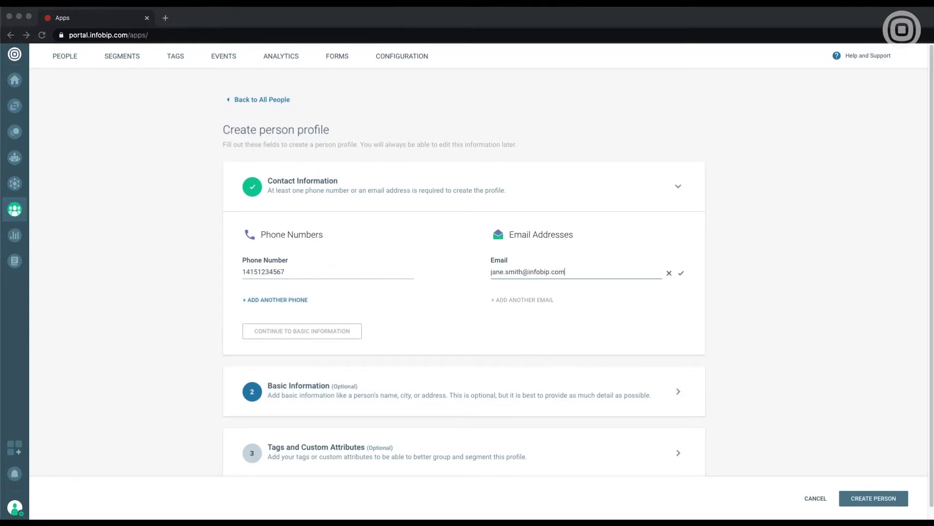
pyautogui.click(681, 273)
# - Enter the name Jane Smith and set the gender to Female
pyautogui.click(345, 342)
pyautogui.click(302, 307)
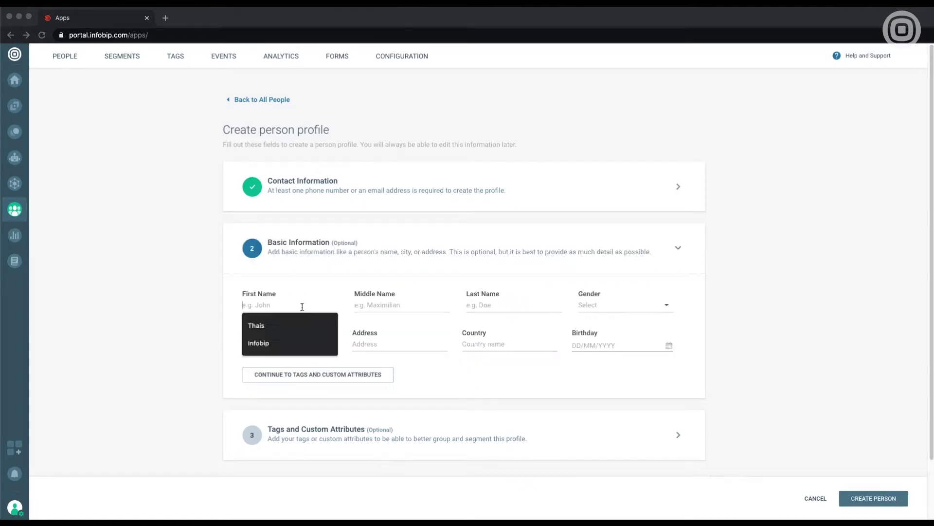
pyautogui.write('Jane')
pyautogui.press('Tab')
pyautogui.press('Tab')
pyautogui.write('Smith')
# - Add city San Francisco, address 123 California St, country United States, birthday 10/05/2021, then create the profile
pyautogui.press('Tab')
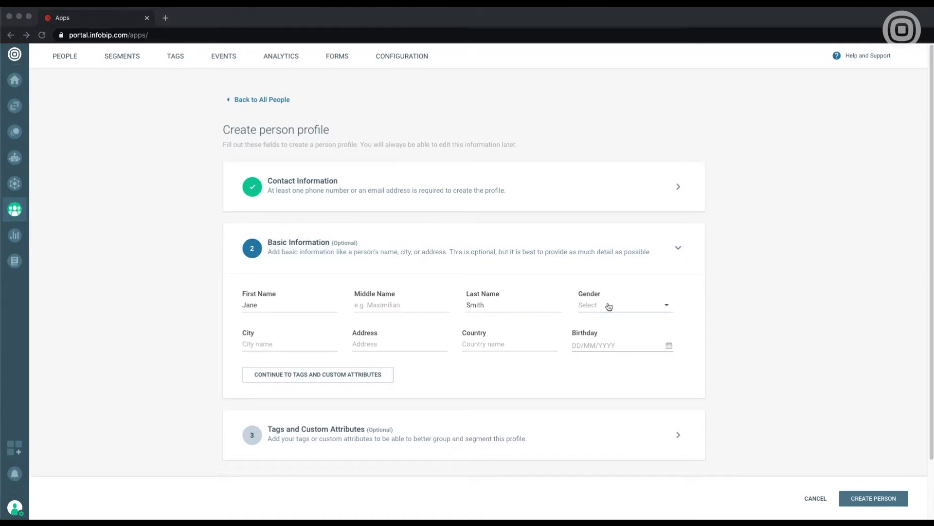
pyautogui.click(609, 304)
pyautogui.click(598, 340)
pyautogui.click(275, 345)
pyautogui.write('San Fr')
pyautogui.write('ancisco')
pyautogui.press('Tab')
pyautogui.write('123 Californ')
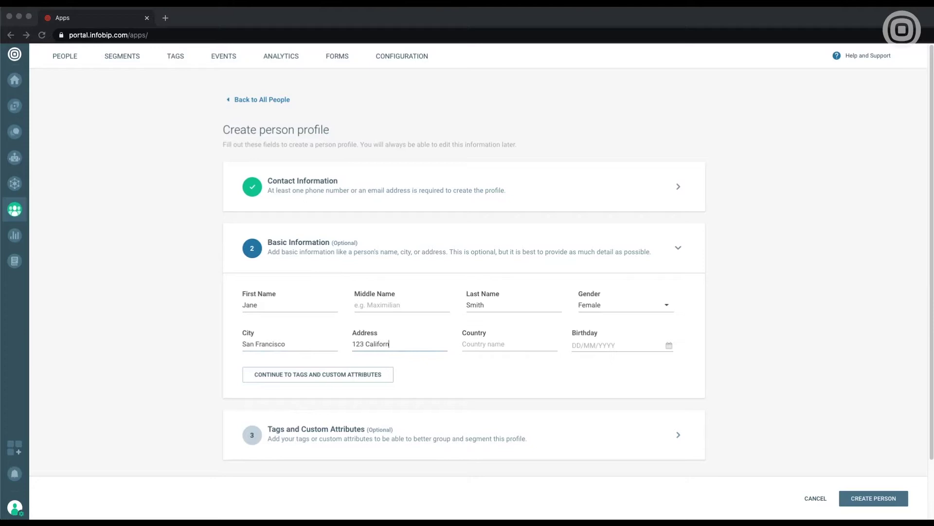
pyautogui.write('ia St')
pyautogui.press('Tab')
pyautogui.write('United States')
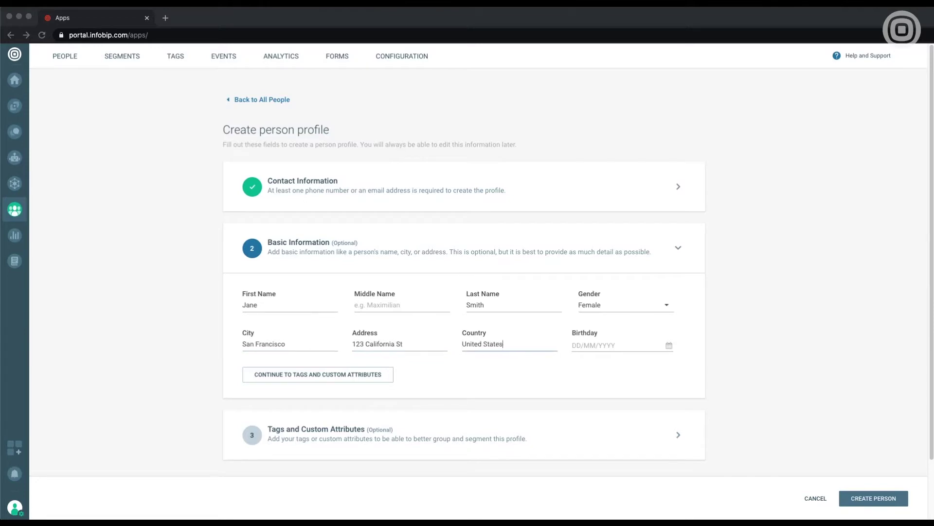
pyautogui.click(669, 345)
pyautogui.click(609, 408)
pyautogui.scroll(-3, 418, 418)
pyautogui.click(860, 500)
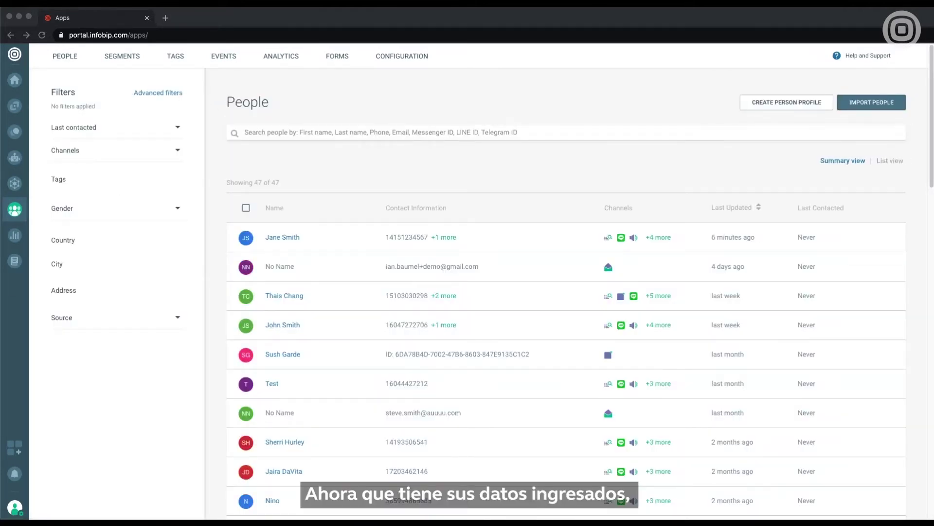
# - Switch to the Segments list, which shows only the Language - English segment
pyautogui.click(122, 57)
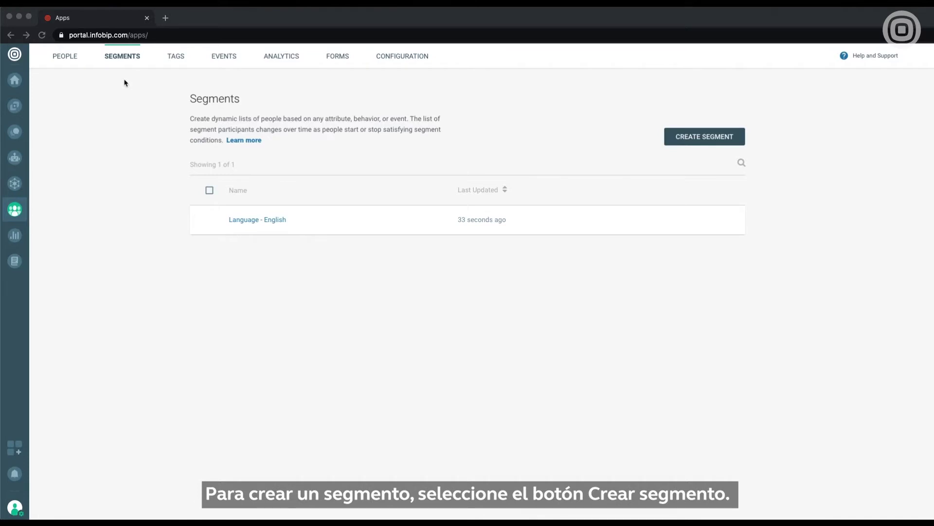
# - Save a segment 'City is San Francisco' with the attribute rule City is San Francisco
pyautogui.click(715, 136)
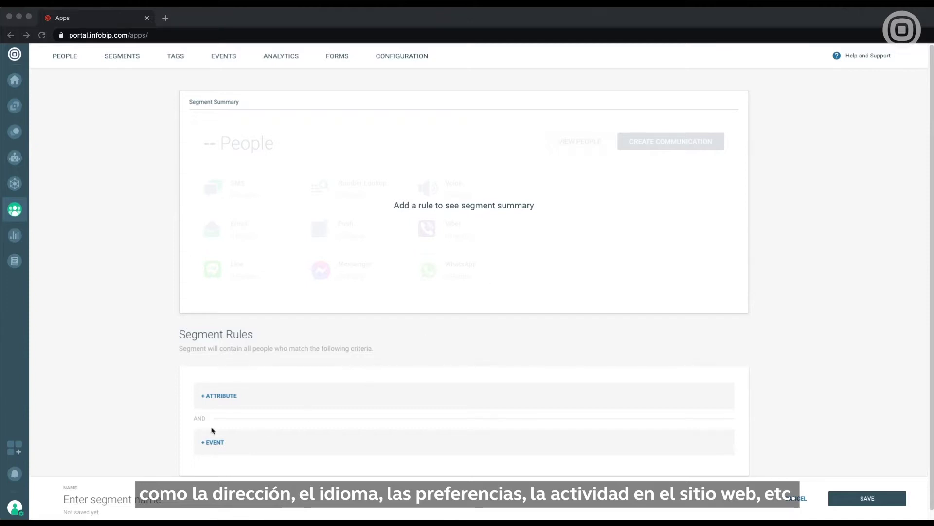
pyautogui.click(226, 396)
pyautogui.write('city')
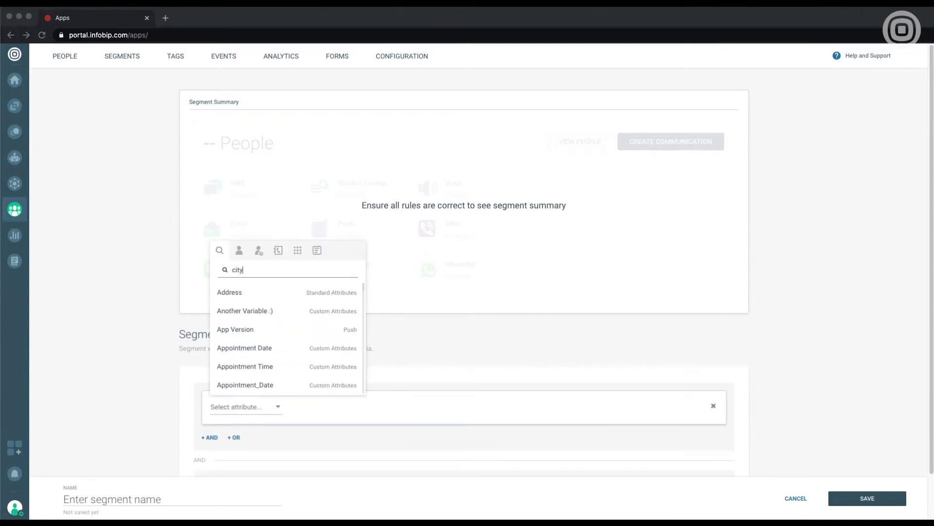
pyautogui.click(223, 292)
pyautogui.write('San Francisco')
pyautogui.click(161, 499)
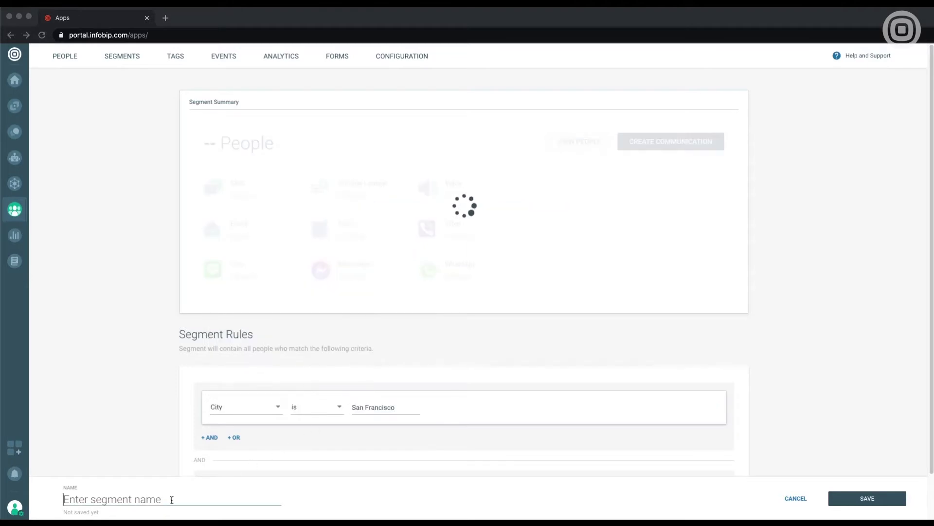
pyautogui.write('City is San Francisco')
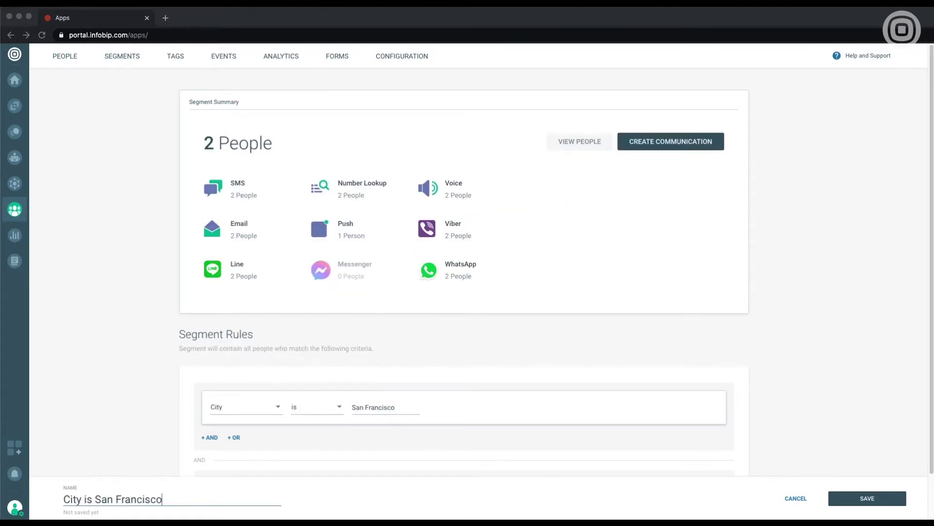
pyautogui.click(847, 501)
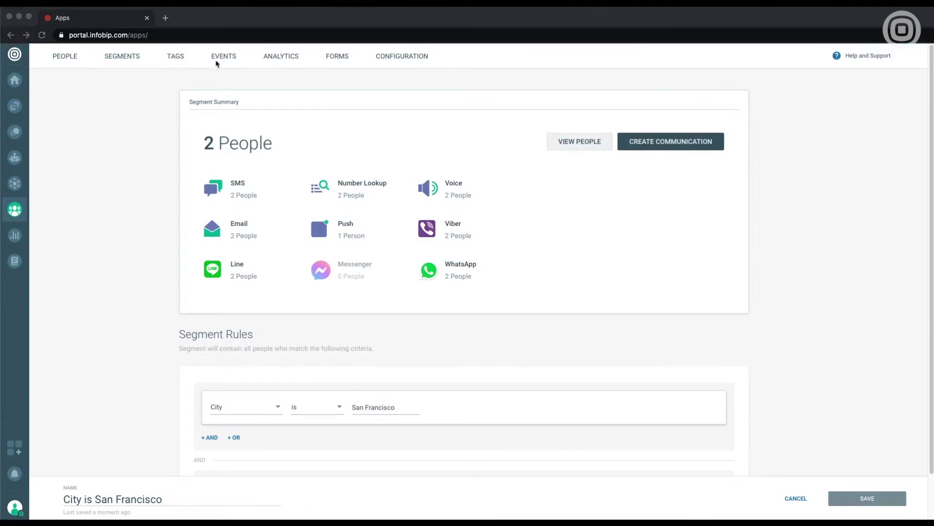
pyautogui.click(14, 158)
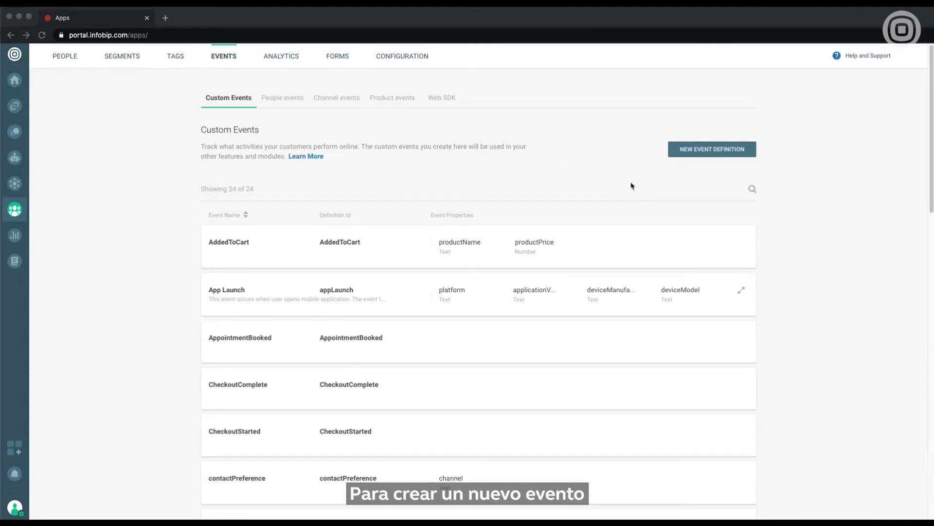
# - Start an 'Item Added to Cart' event definition with an itemPrice property
pyautogui.click(689, 155)
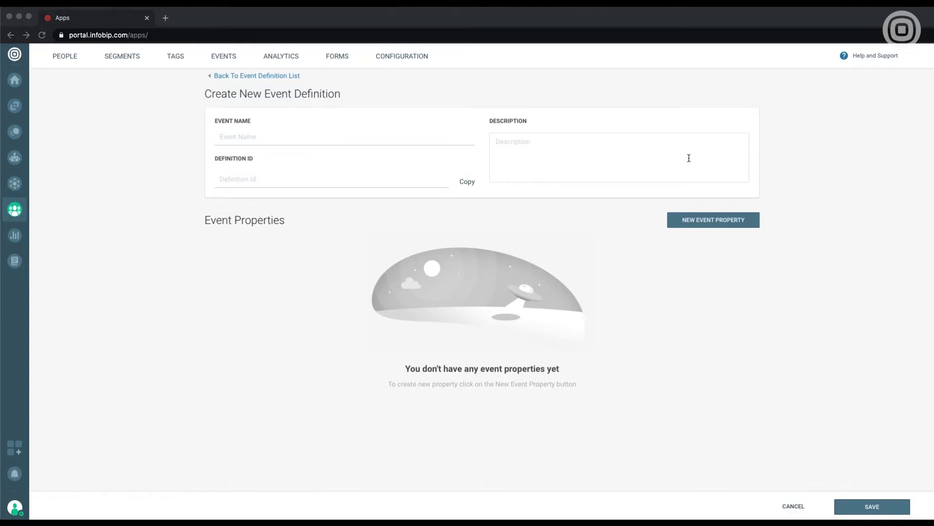
pyautogui.click(298, 148)
pyautogui.write('Item Added to Cart')
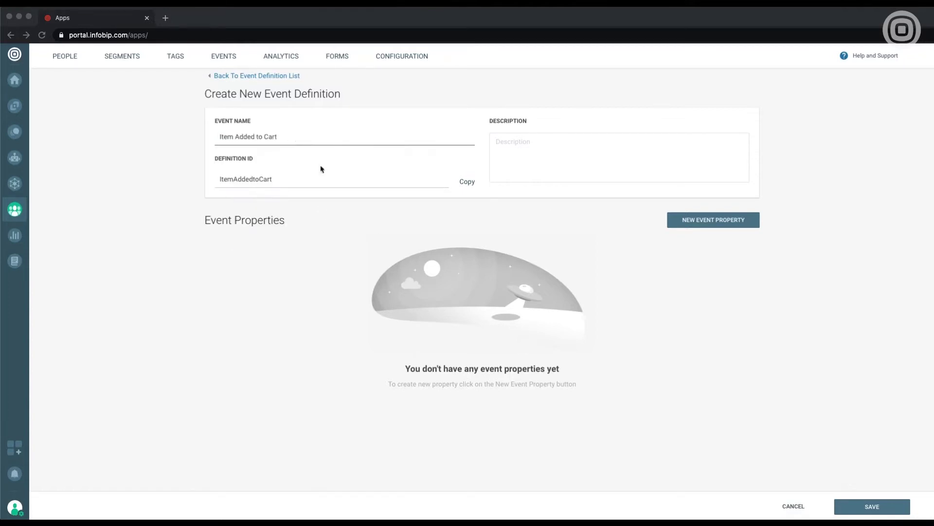
pyautogui.click(682, 219)
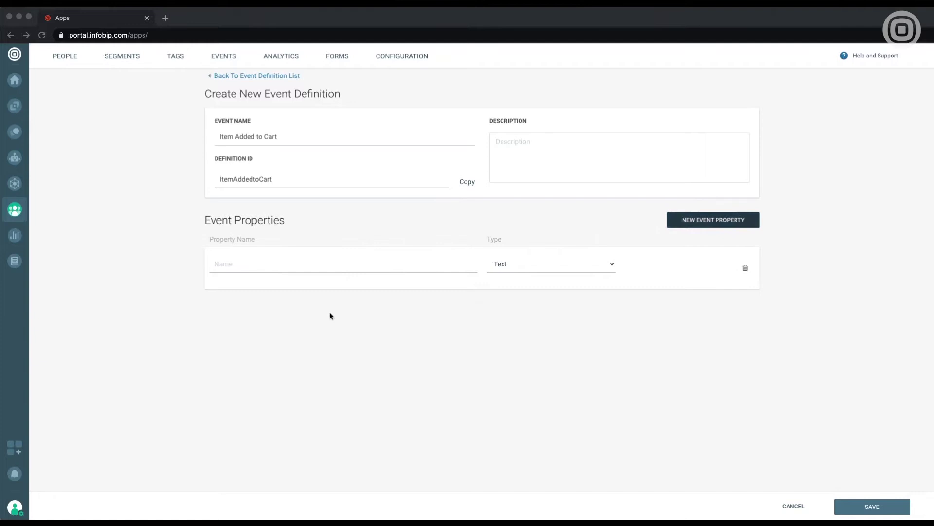
pyautogui.click(318, 264)
pyautogui.write('itemPr')
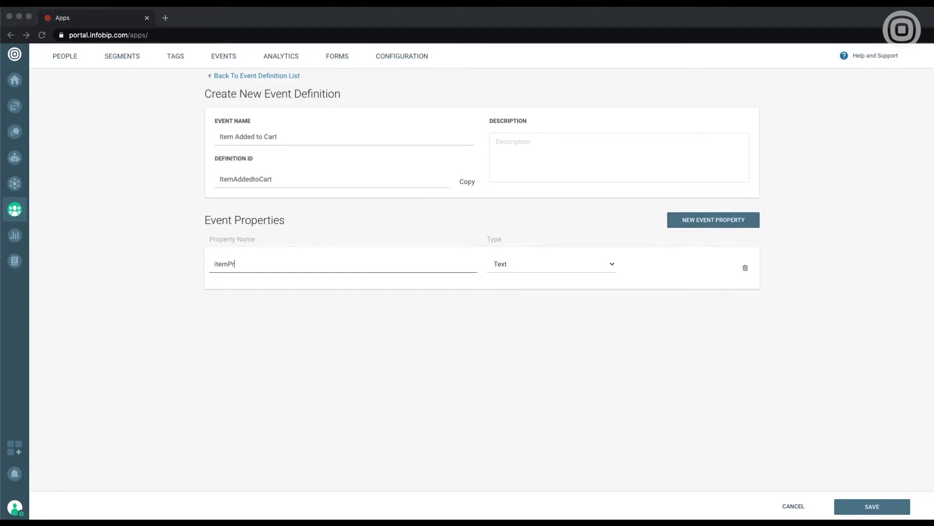
pyautogui.write('ice')
# - Add a text itemName property, make itemPrice a Number, and save the event
pyautogui.click(700, 220)
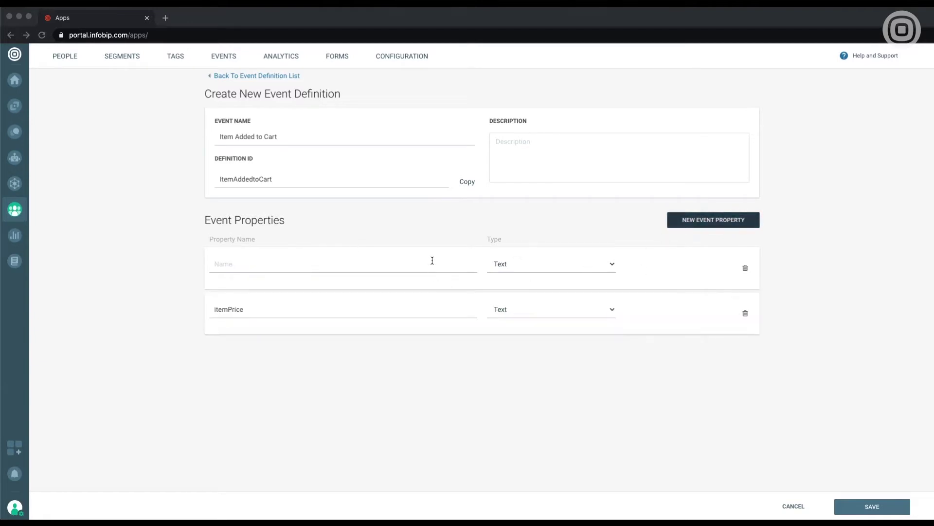
pyautogui.click(431, 260)
pyautogui.write('itemName')
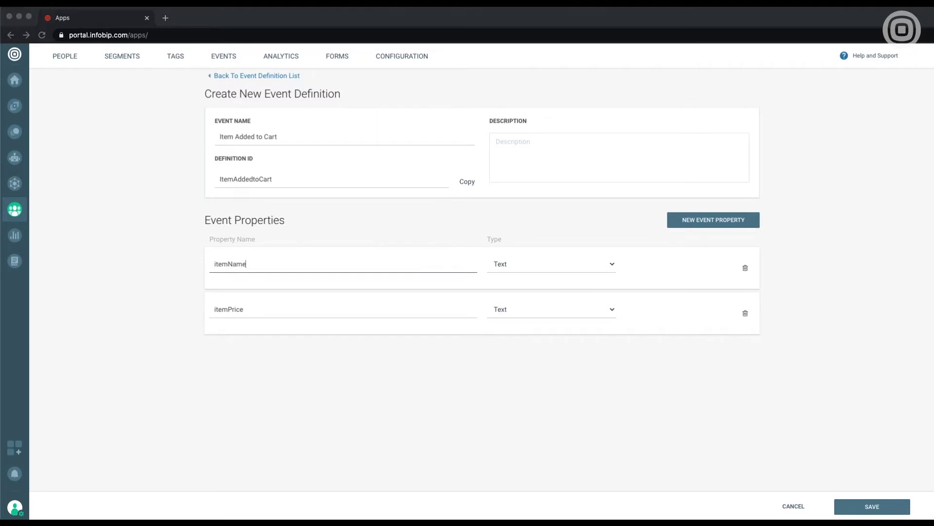
pyautogui.click(594, 307)
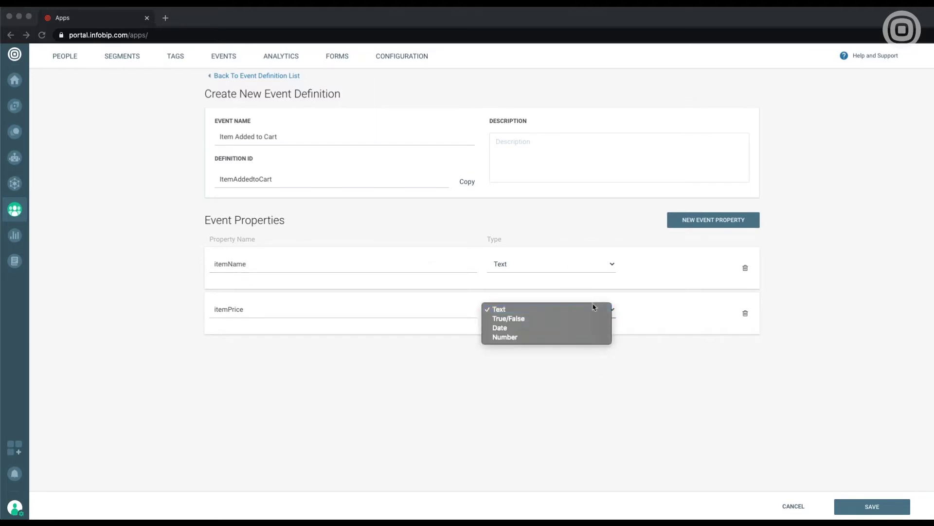
pyautogui.click(562, 340)
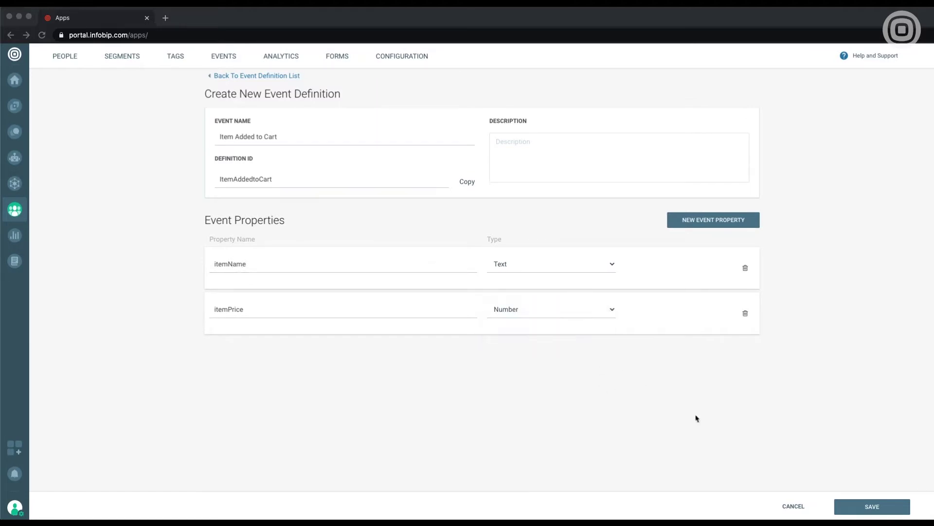
pyautogui.click(855, 510)
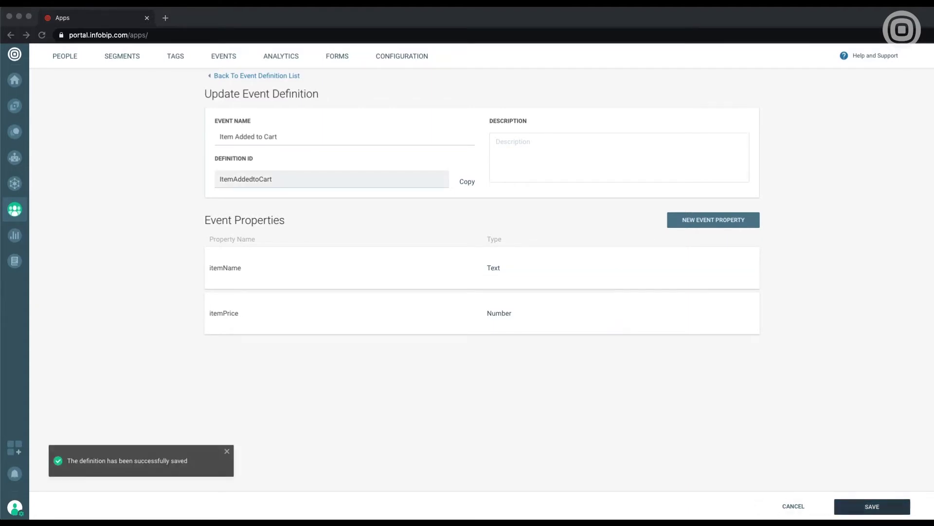
pyautogui.click(228, 78)
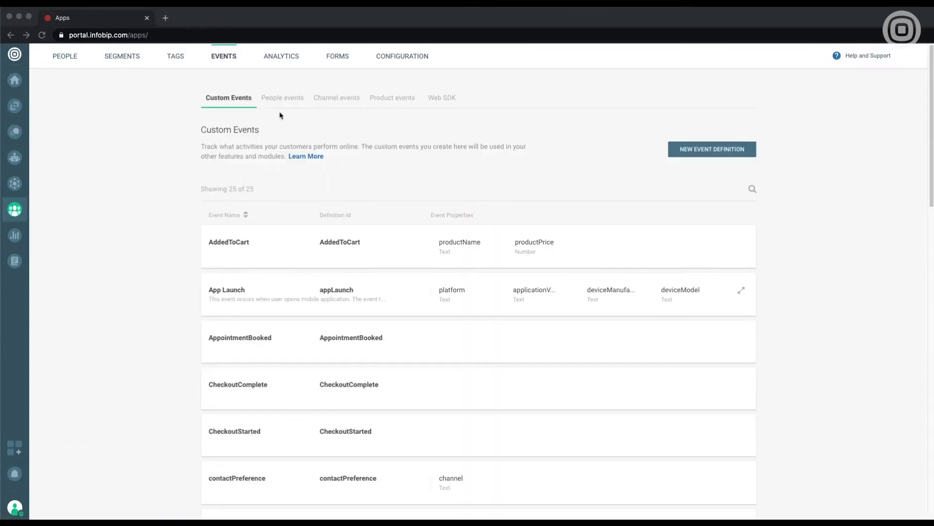
# - Activate the SMS Sent and SMS Delivered channel events
pyautogui.click(285, 98)
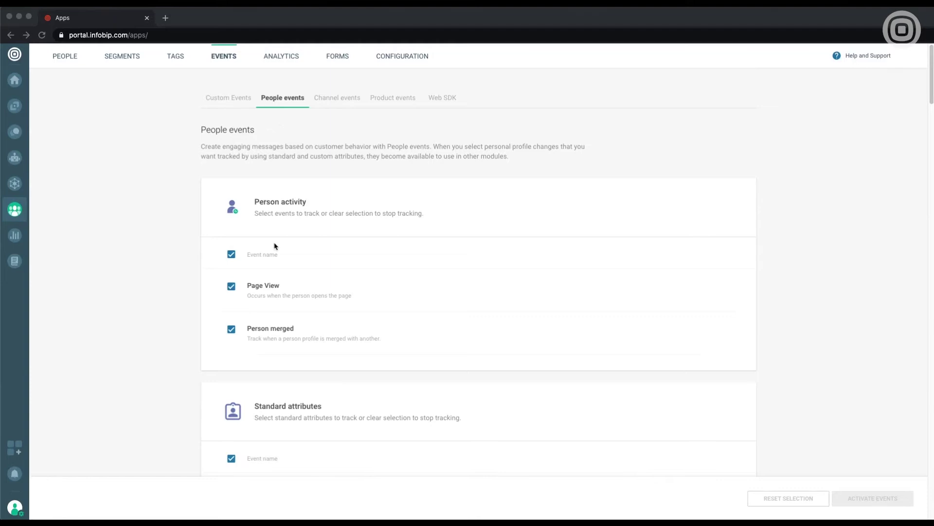
pyautogui.click(344, 106)
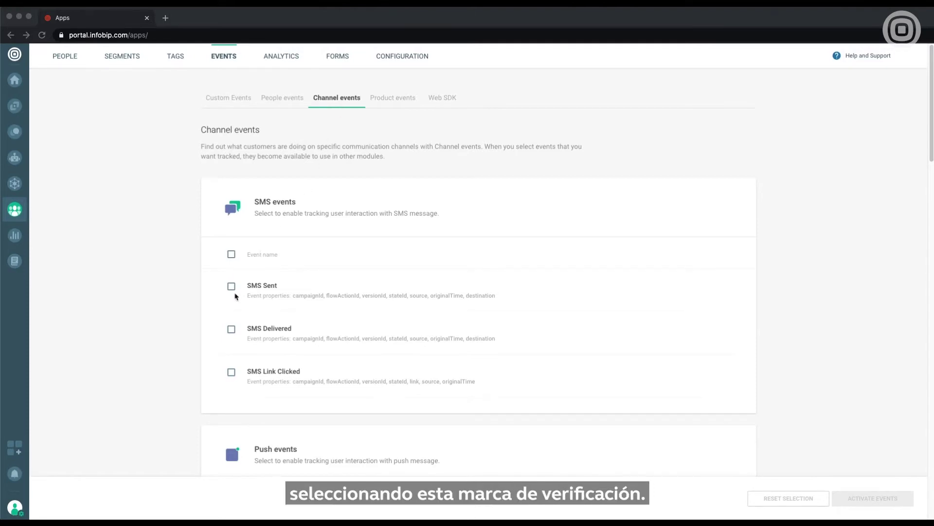
pyautogui.click(232, 287)
pyautogui.click(231, 329)
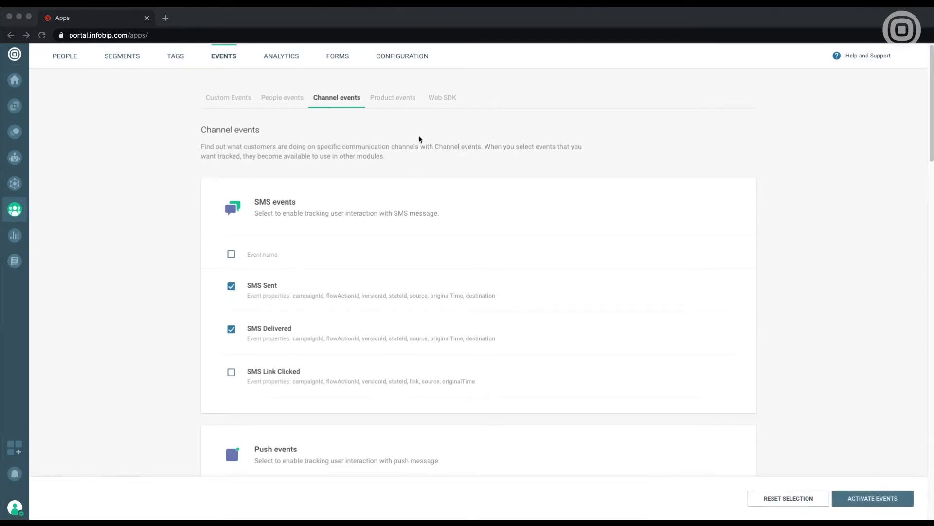
pyautogui.click(403, 106)
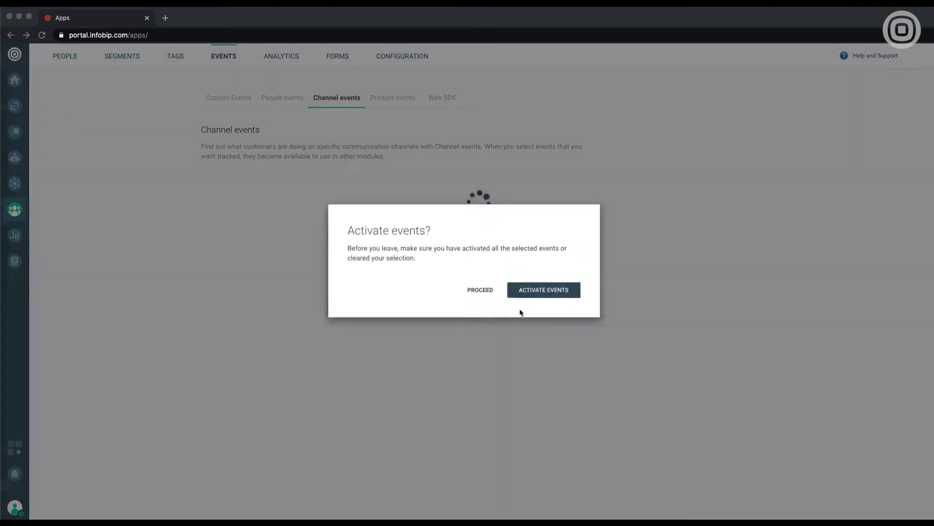
pyautogui.click(519, 293)
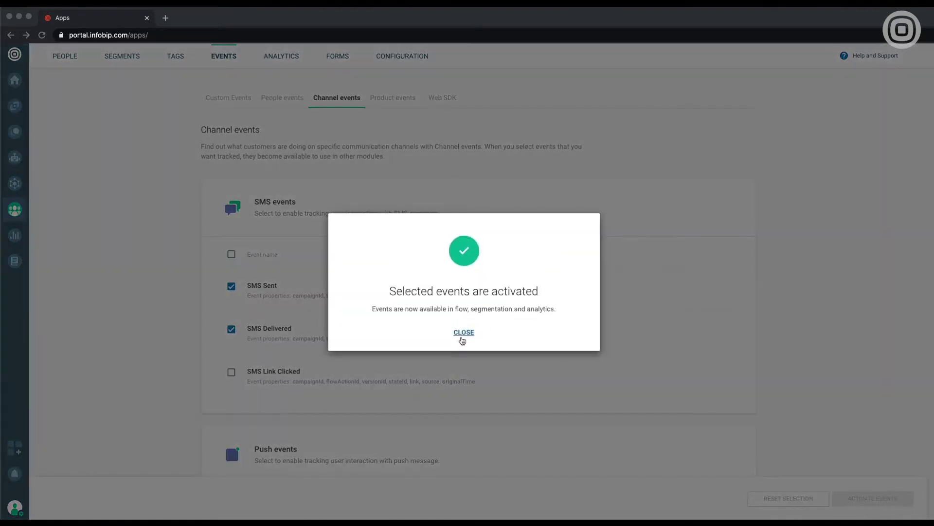
pyautogui.click(465, 332)
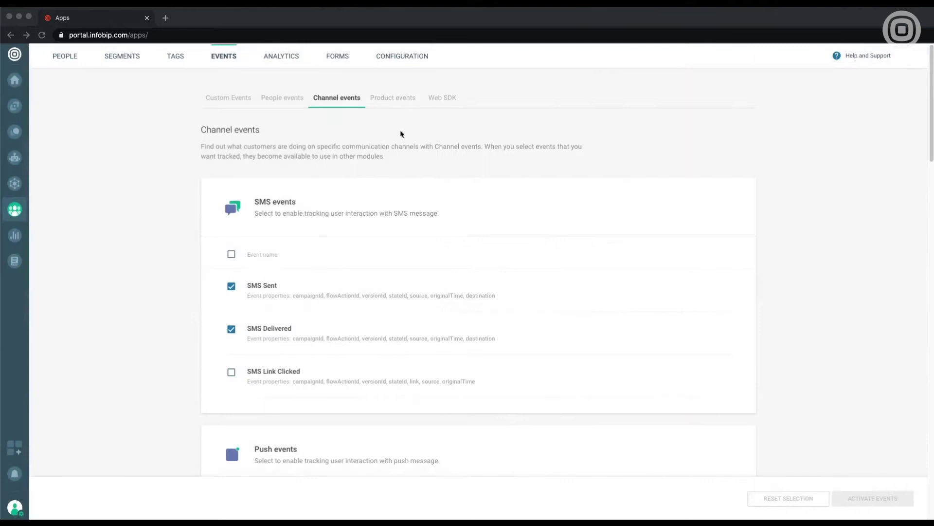
# - Show the Web SDK library installation code under Product events
pyautogui.click(396, 102)
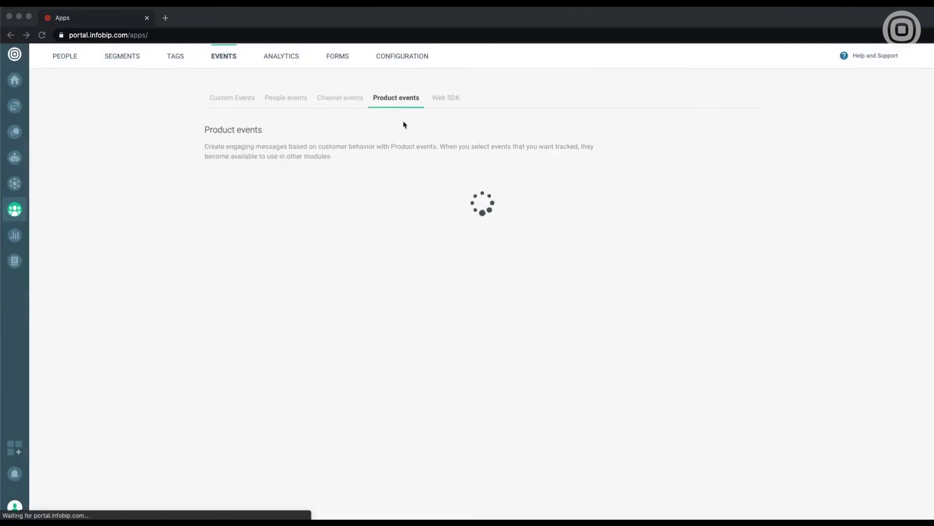
pyautogui.click(448, 103)
pyautogui.click(453, 113)
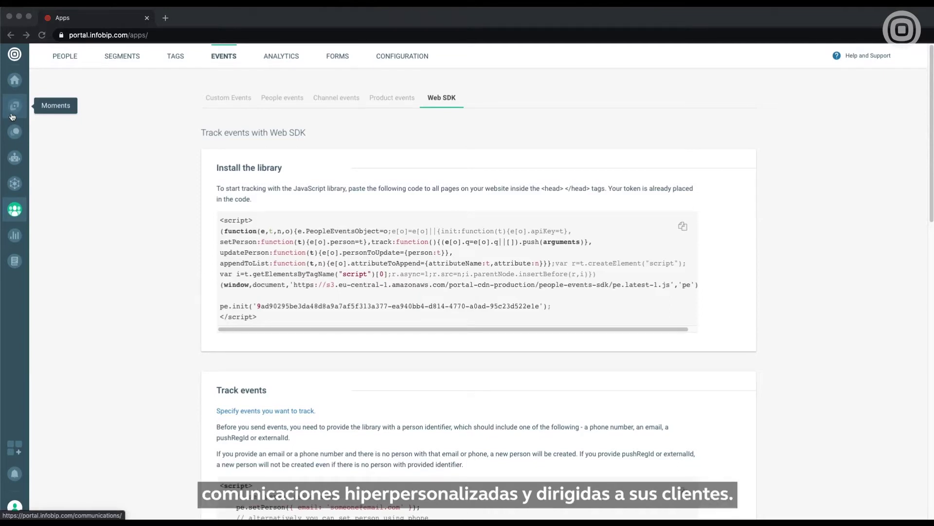
# - Go to Moments' All Communications overview listing the 122 existing flows and broadcasts
pyautogui.click(12, 117)
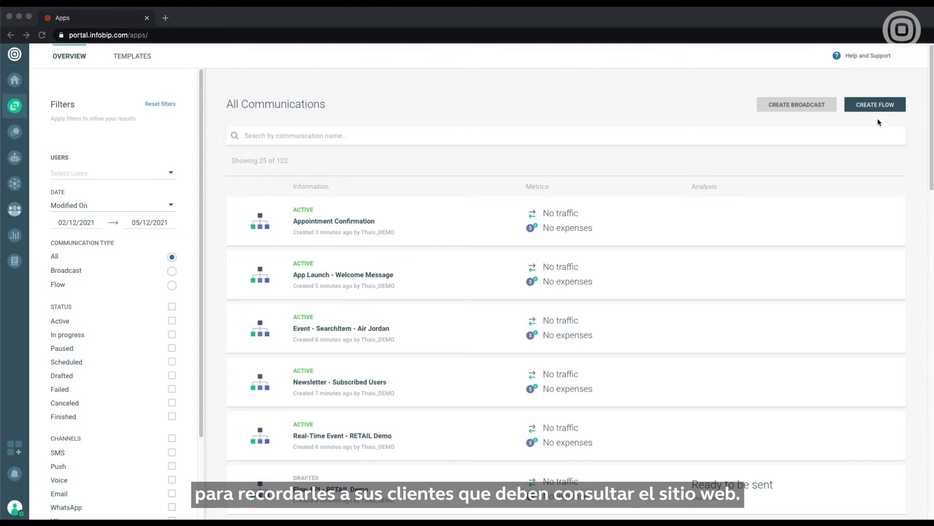
# - Create a new Moments flow starting from scratch
pyautogui.click(880, 110)
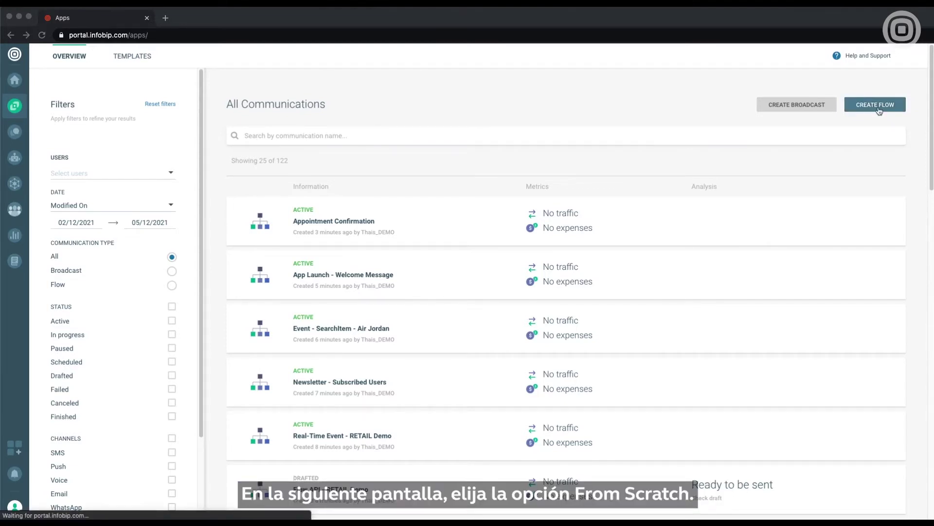
pyautogui.click(880, 110)
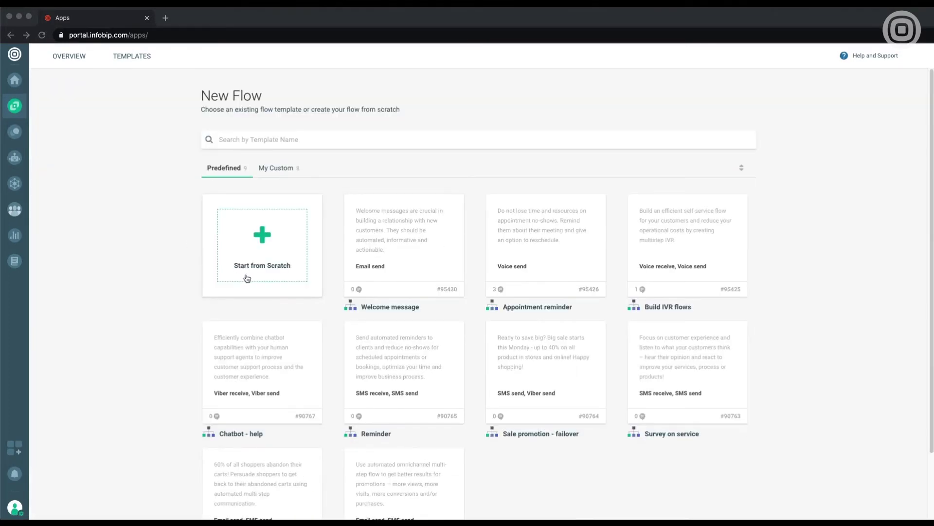
pyautogui.click(247, 278)
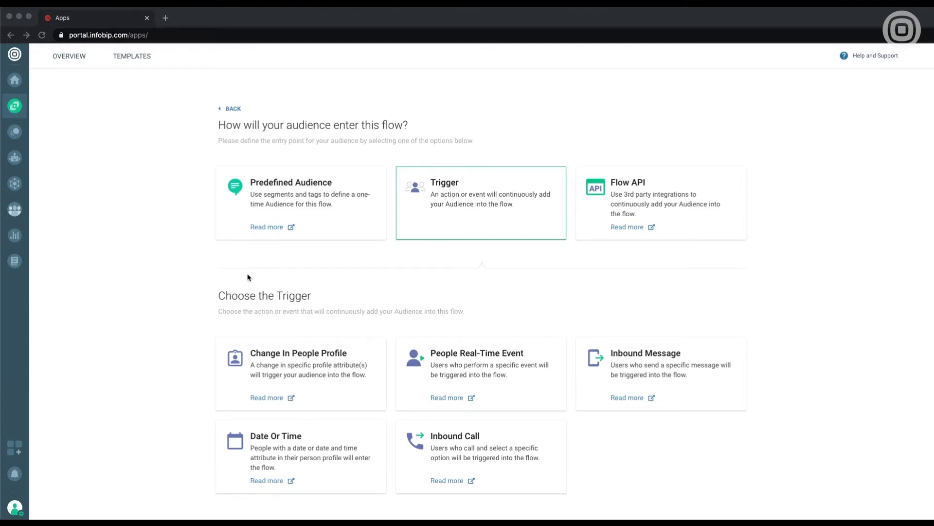
# - Set a Predefined Audience entry point targeting the City is San Francisco segment
pyautogui.click(284, 195)
pyautogui.click(232, 208)
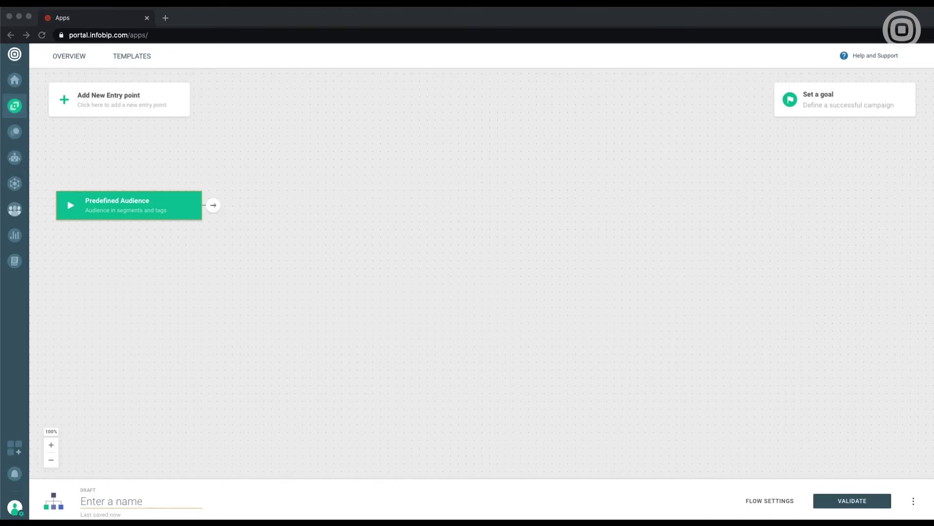
pyautogui.click(131, 210)
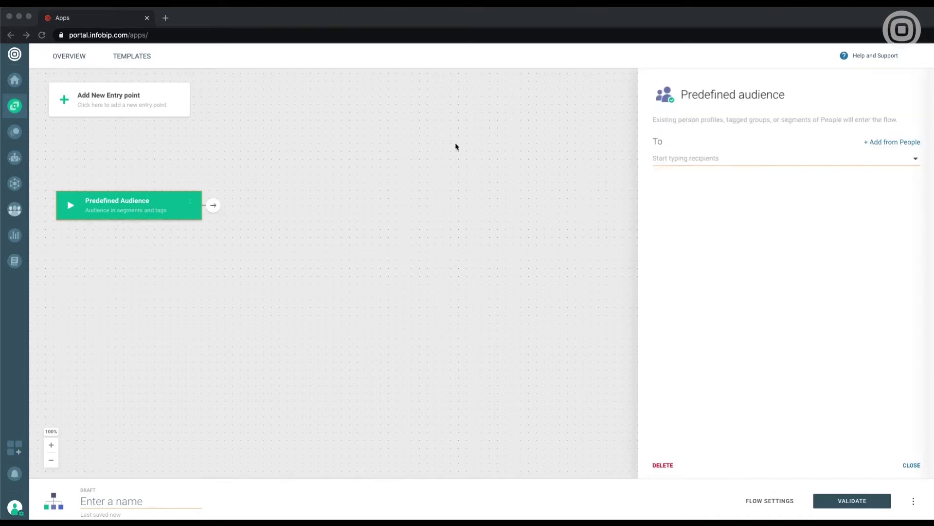
pyautogui.click(674, 162)
pyautogui.write('san f')
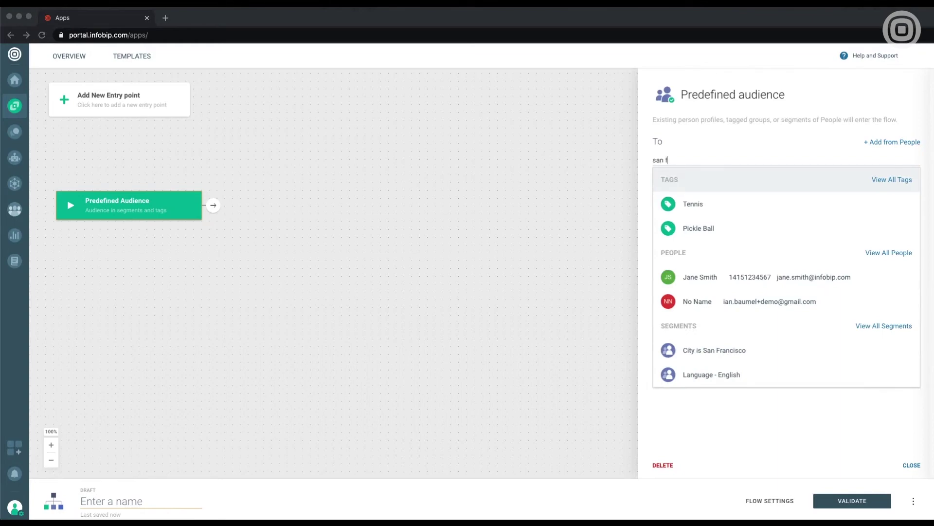
pyautogui.click(676, 253)
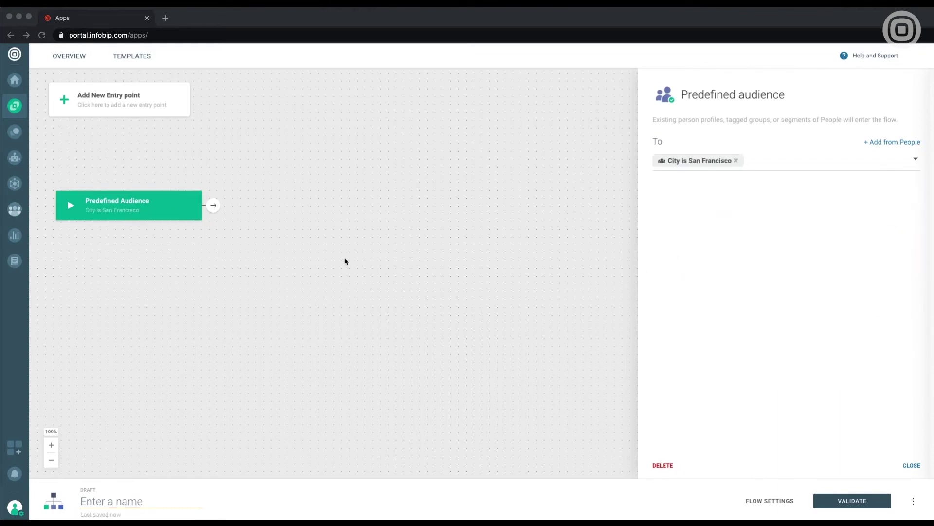
pyautogui.click(273, 266)
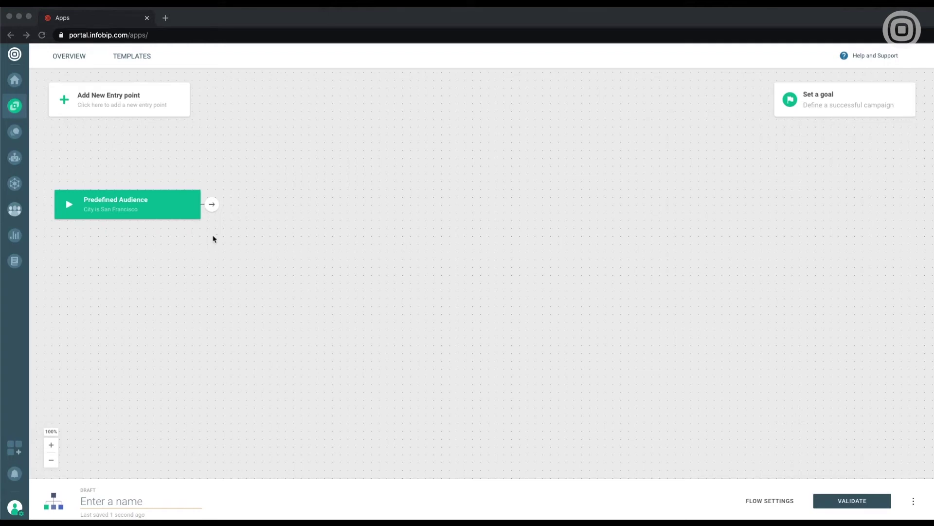
pyautogui.click(212, 204)
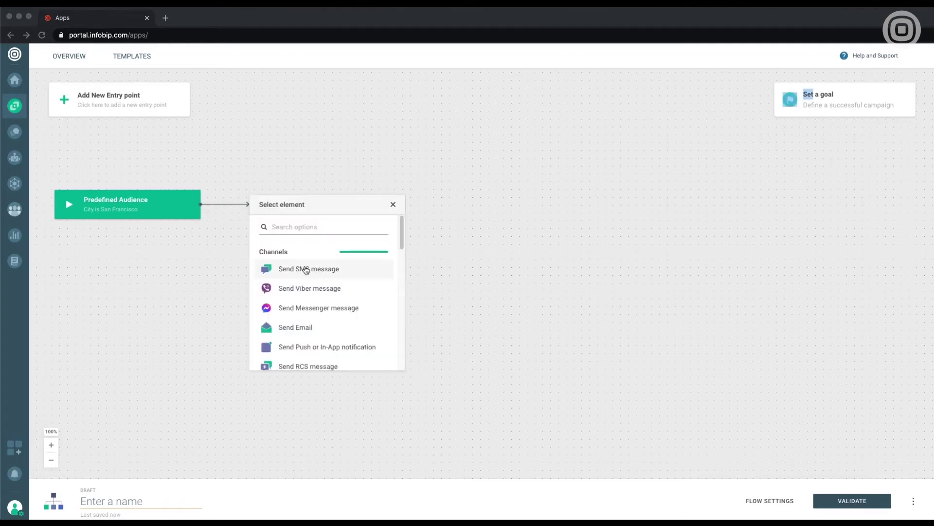
pyautogui.click(306, 269)
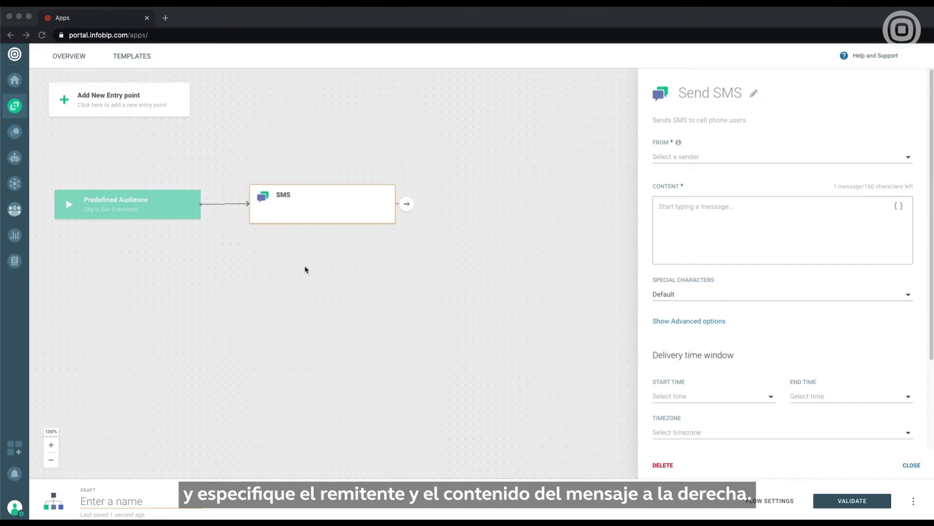
pyautogui.click(684, 157)
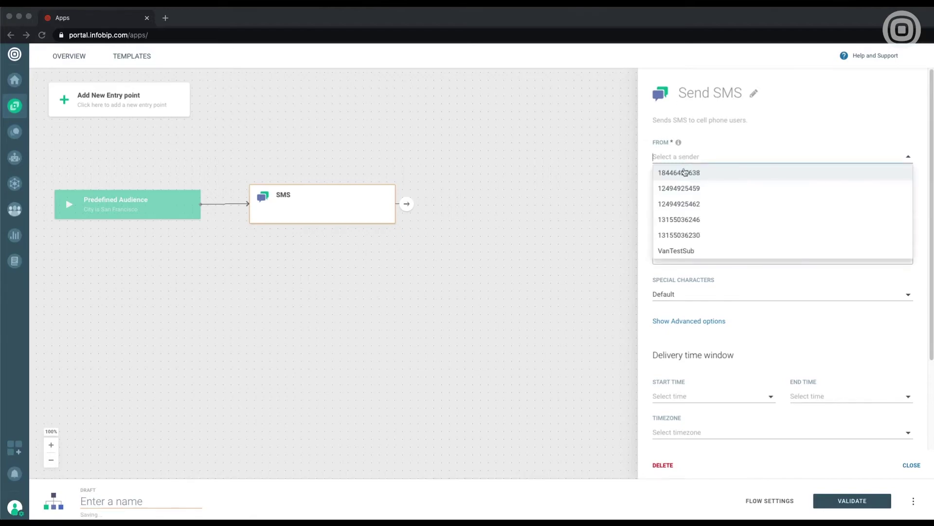
pyautogui.click(673, 205)
pyautogui.write('Welcome to Infobip. Learn more about our solutions on https://www.infobip.com/')
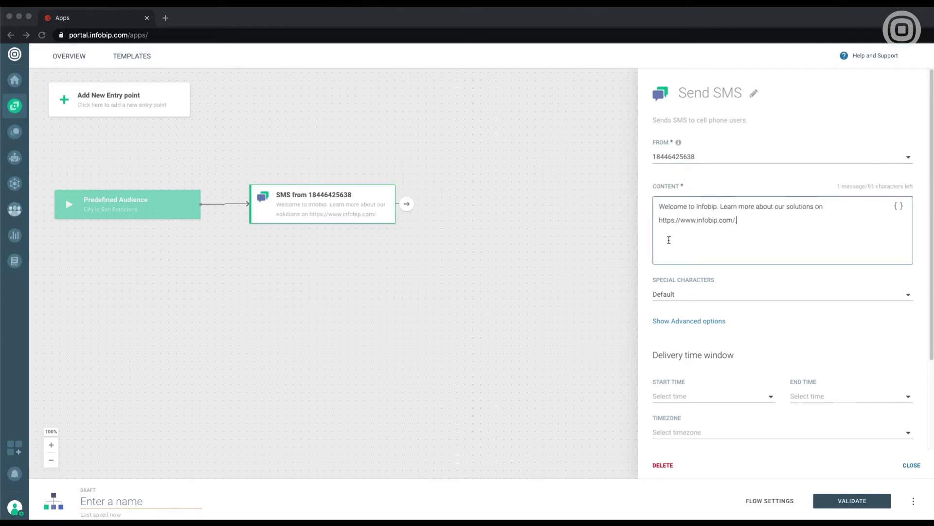
pyautogui.click(463, 228)
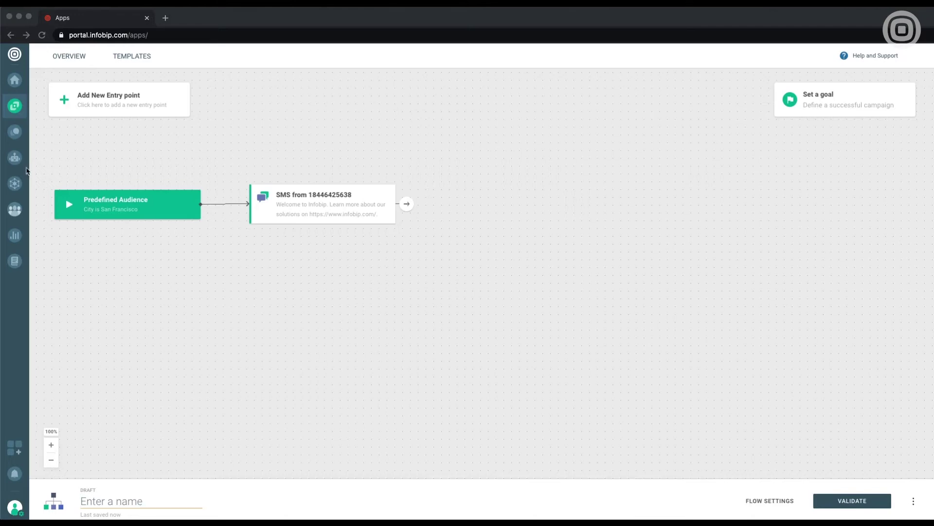
# - Add a Wait for an event step right after the SMS
pyautogui.click(406, 203)
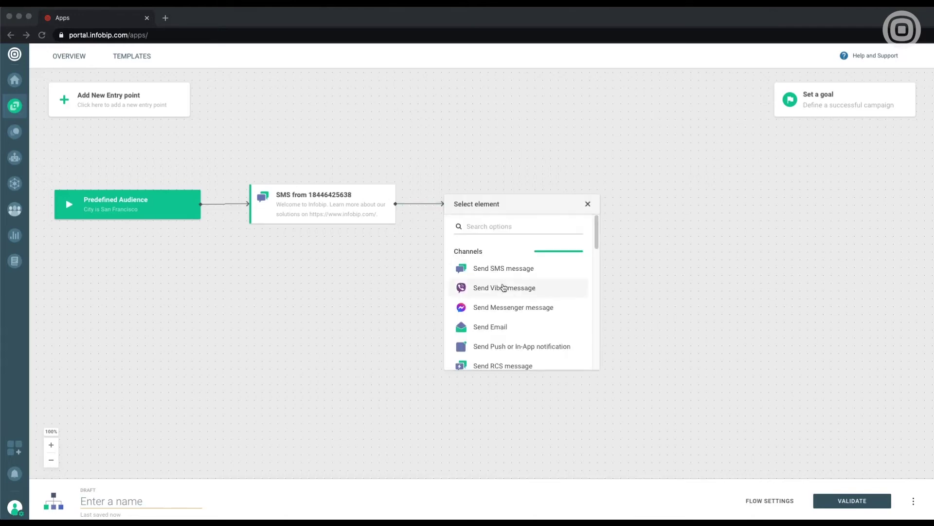
pyautogui.scroll(-3, 554, 325)
pyautogui.scroll(-5, 553, 325)
pyautogui.scroll(-1, 553, 325)
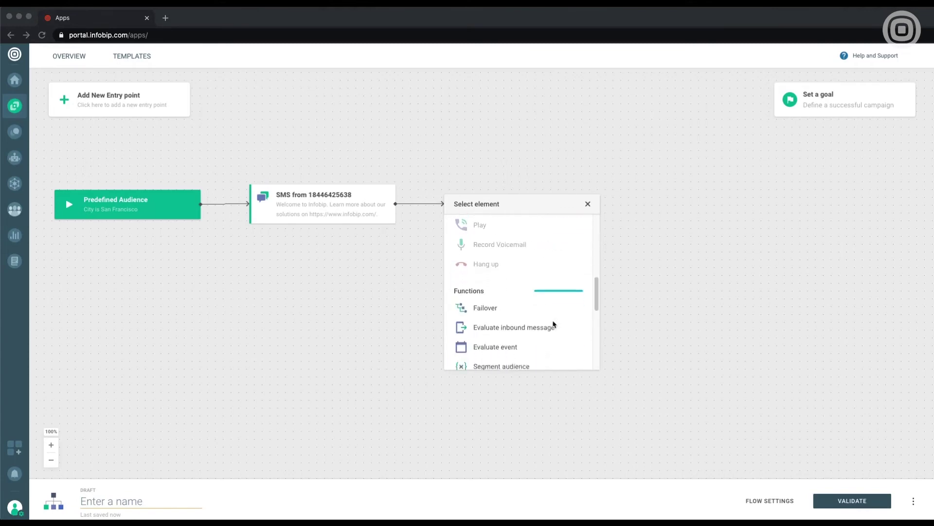
pyautogui.scroll(-2, 554, 325)
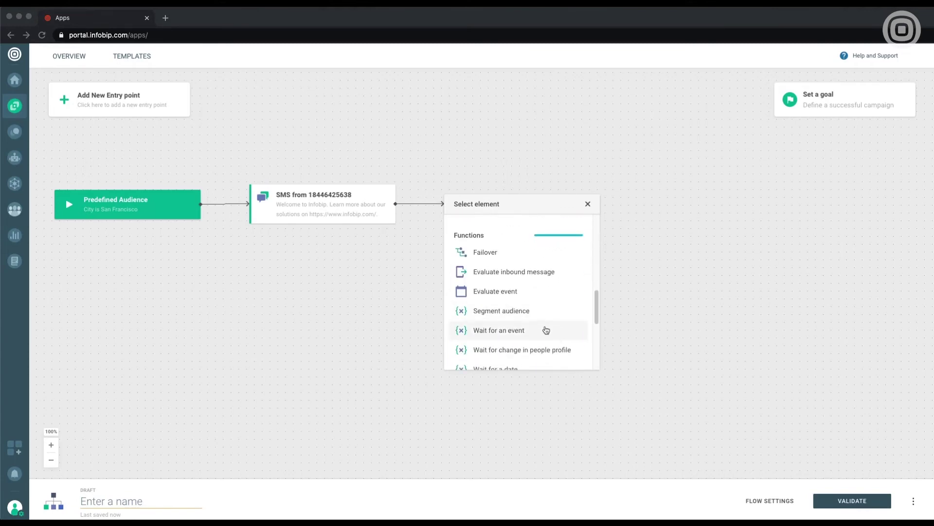
pyautogui.click(545, 330)
# - Make the wait step listen for SMS Link Clicked, limited to a specific time
pyautogui.click(710, 185)
pyautogui.write('sms')
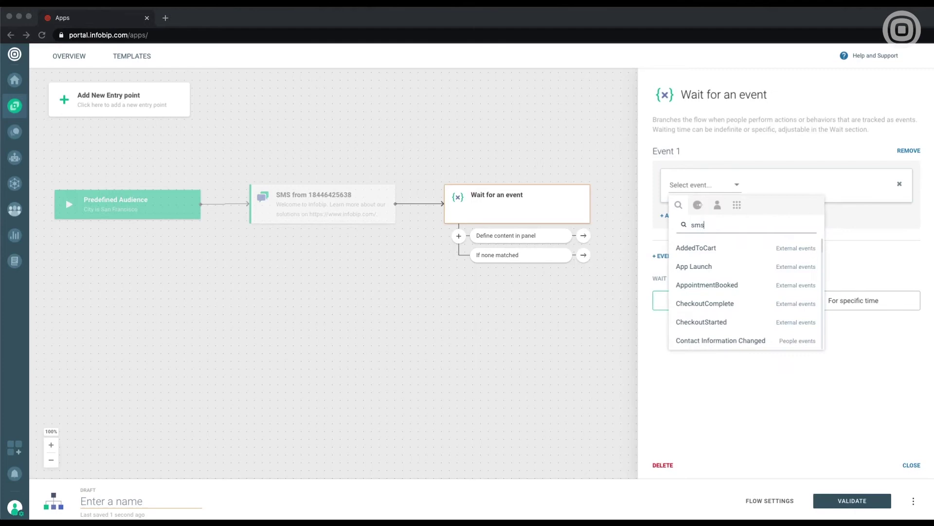
pyautogui.click(721, 267)
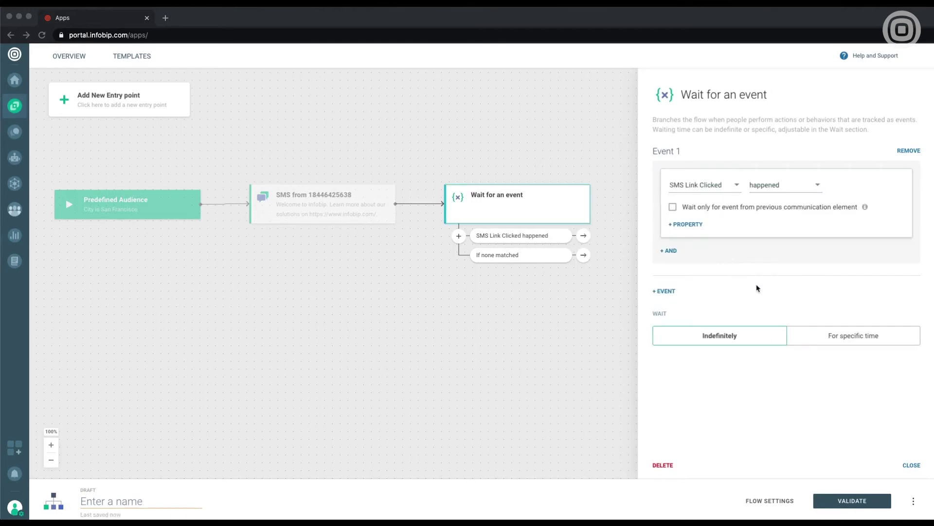
pyautogui.click(853, 336)
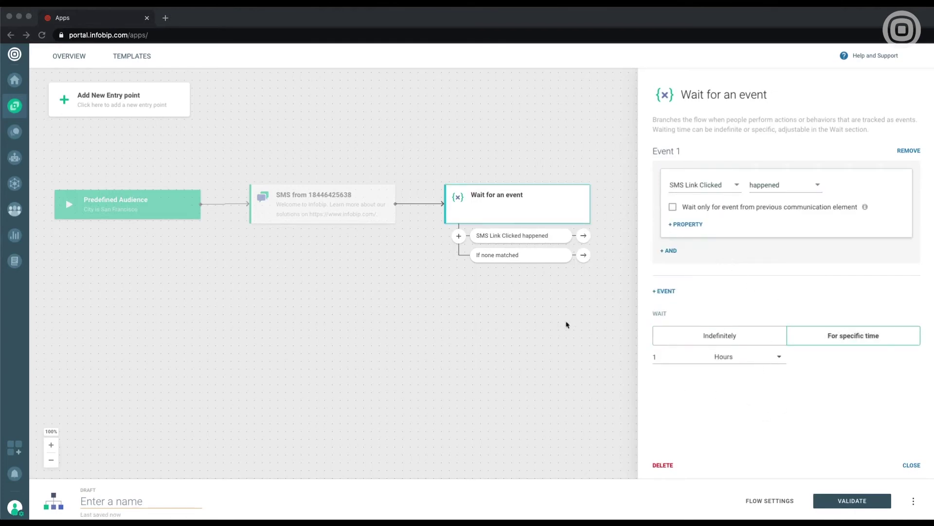
pyautogui.click(544, 313)
pyautogui.moveTo(619, 275); pyautogui.dragTo(592, 273)
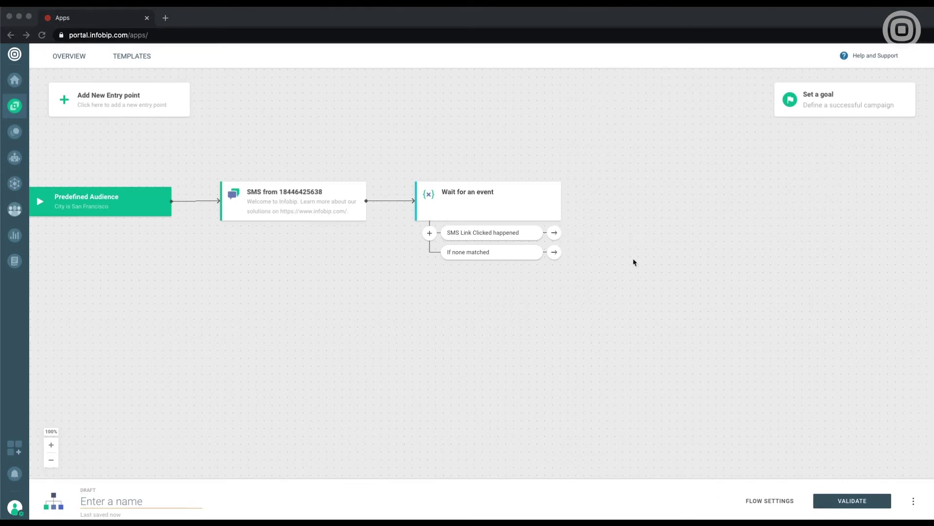
# - Tag people on the clicked branch with a new 'Link Clicked' tag
pyautogui.click(555, 232)
pyautogui.scroll(-5, 657, 311)
pyautogui.scroll(-1, 652, 292)
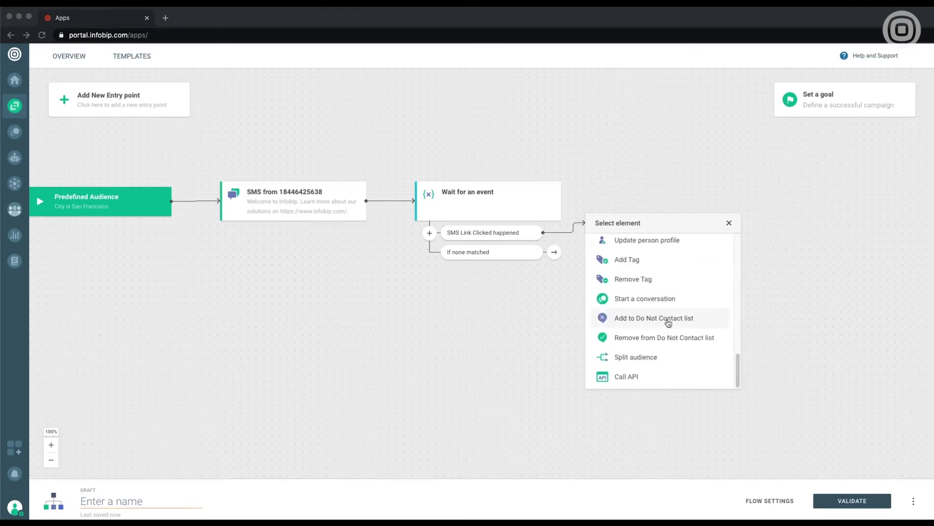
pyautogui.click(628, 259)
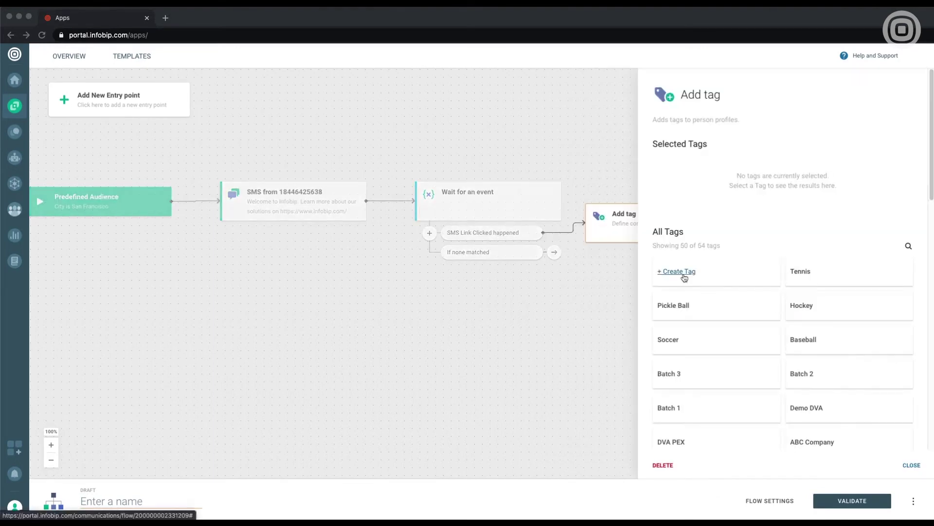
pyautogui.click(685, 278)
pyautogui.write('Link Not Clicked')
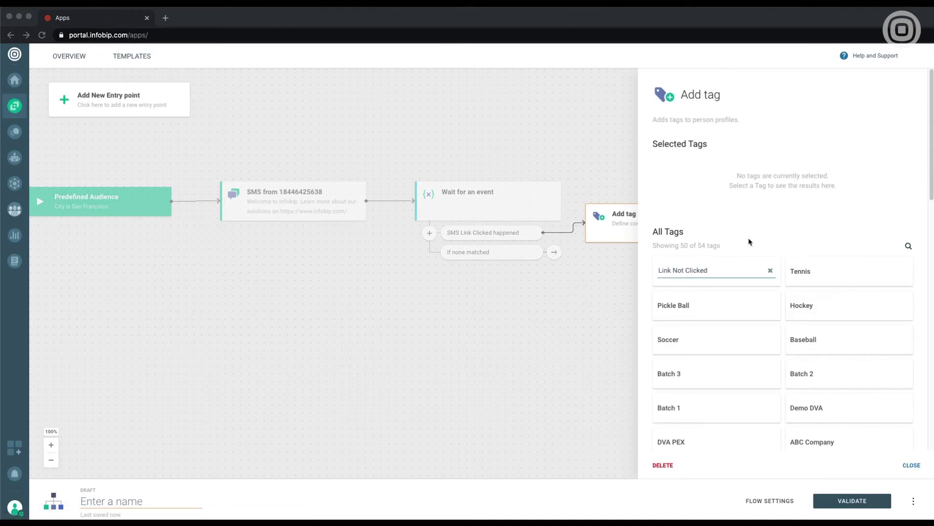
pyautogui.doubleClick(681, 270)
pyautogui.press('BackSpace')
pyautogui.press('BackSpace')
pyautogui.press('Return')
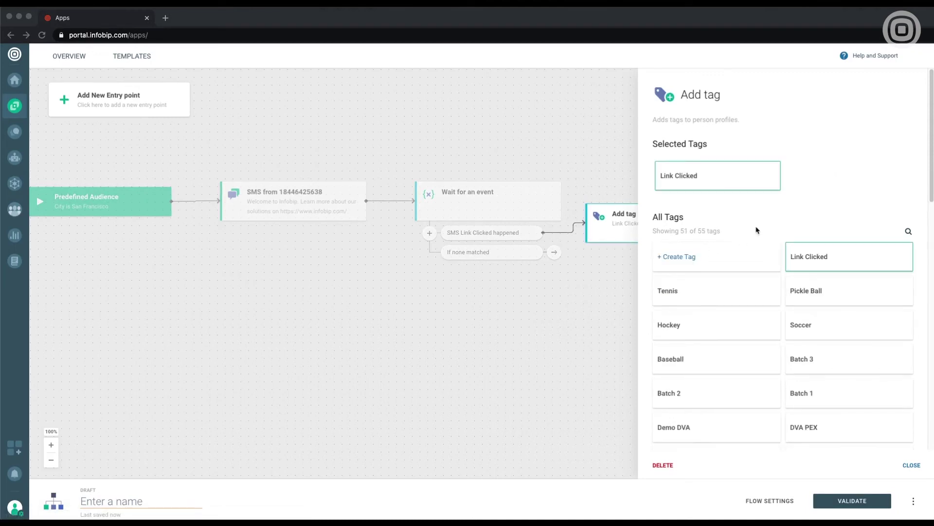
pyautogui.click(576, 272)
# - Tag people on the none-matched branch with a new 'Link Not Clicked' tag
pyautogui.click(555, 252)
pyautogui.scroll(-1, 609, 329)
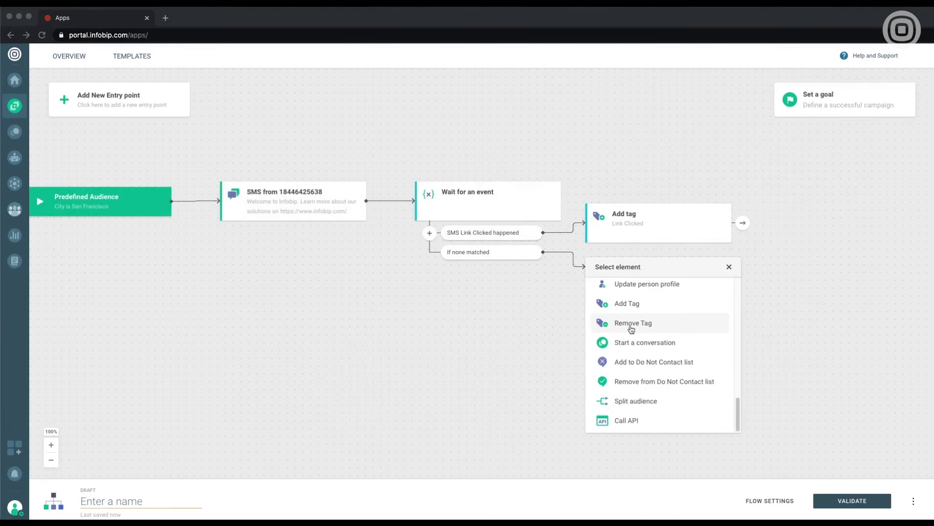
pyautogui.click(635, 303)
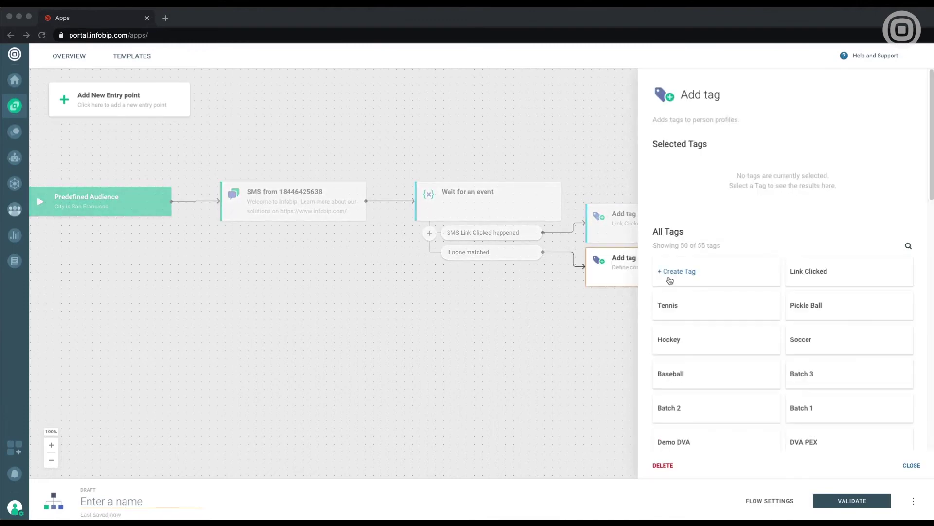
pyautogui.click(673, 281)
pyautogui.write('Link Not Clicked')
pyautogui.press('Return')
pyautogui.click(598, 324)
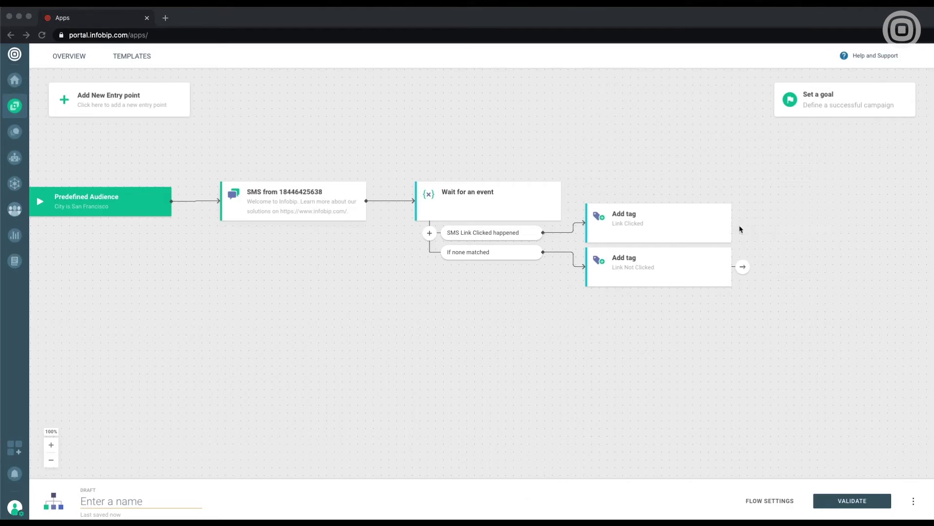
pyautogui.click(742, 222)
pyautogui.click(811, 288)
pyautogui.click(735, 157)
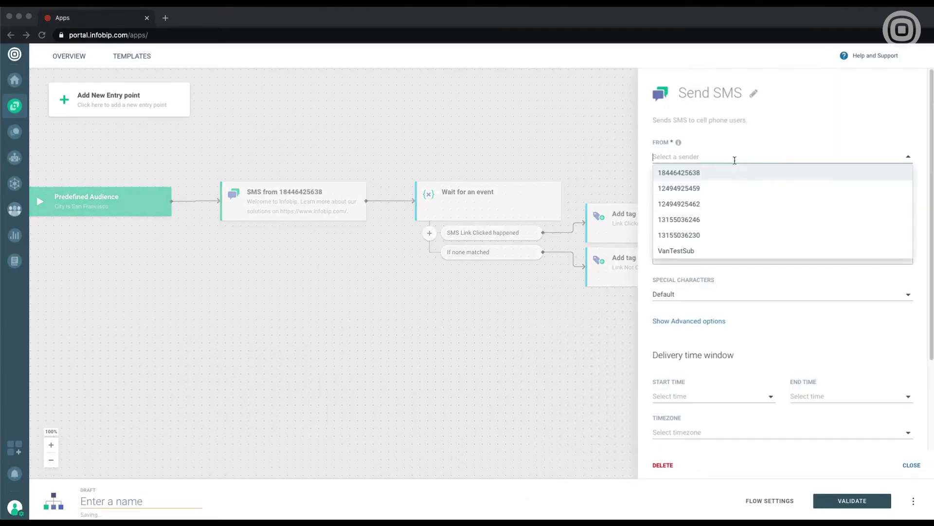
pyautogui.click(727, 178)
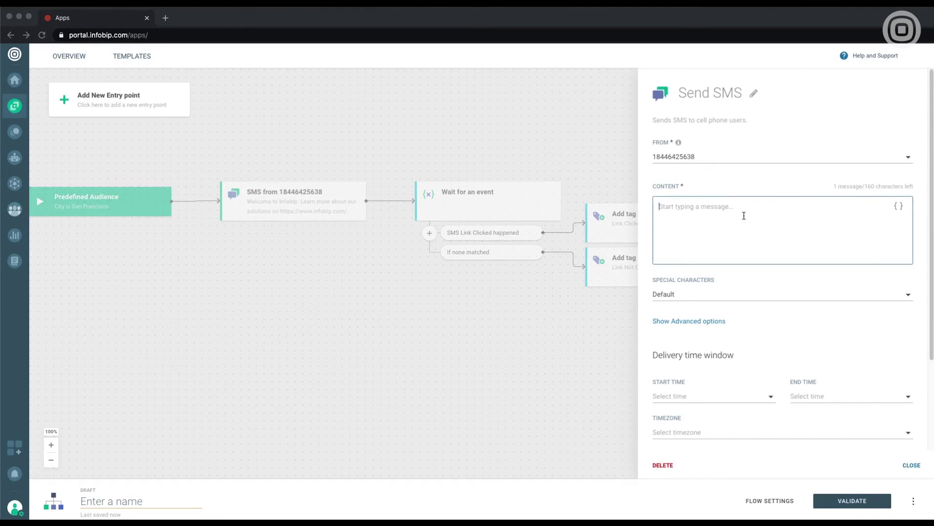
pyautogui.write('Thank you for visiting our website!')
pyautogui.click(577, 380)
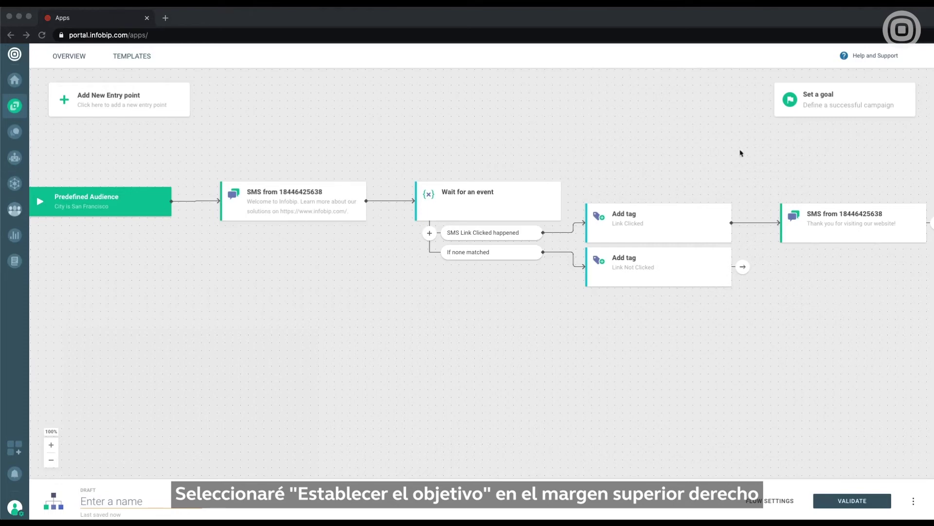
# - Turn on the flow goal and choose the SMS Link Clicked event for it
pyautogui.click(821, 103)
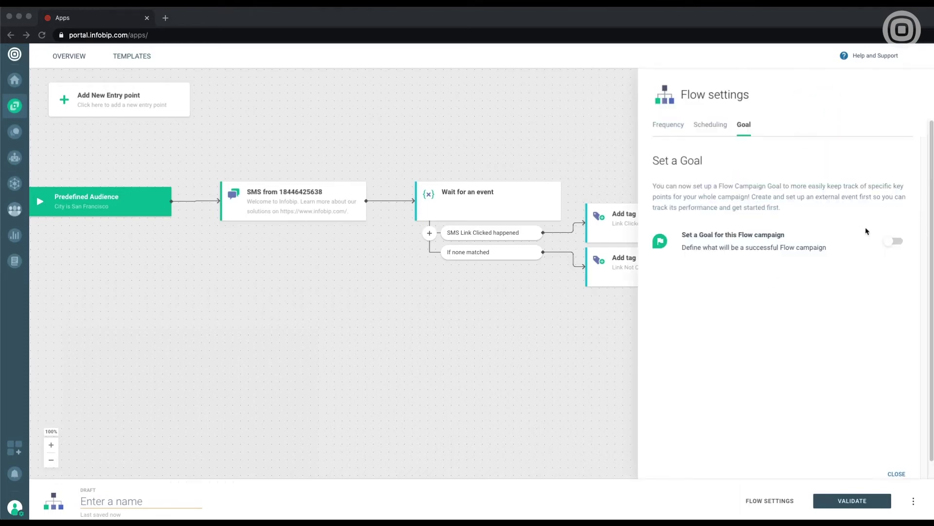
pyautogui.click(894, 242)
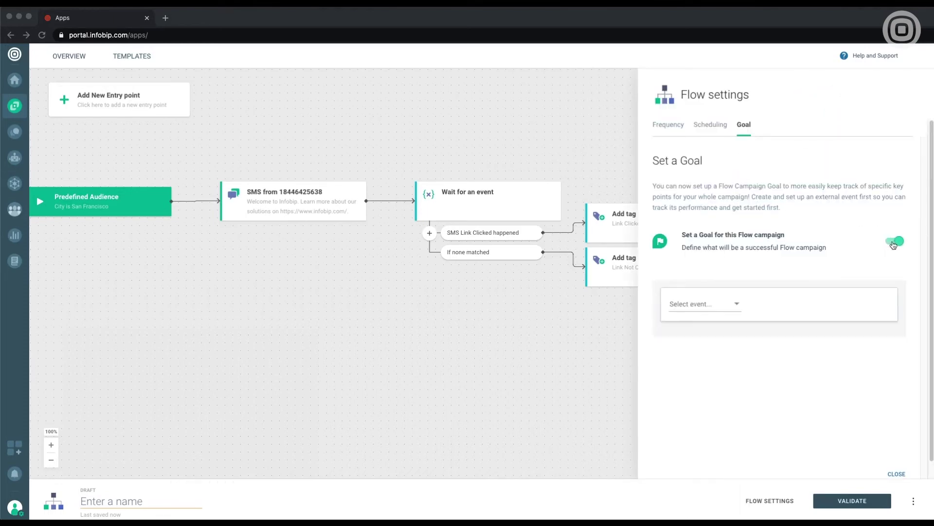
pyautogui.click(701, 303)
pyautogui.write('S')
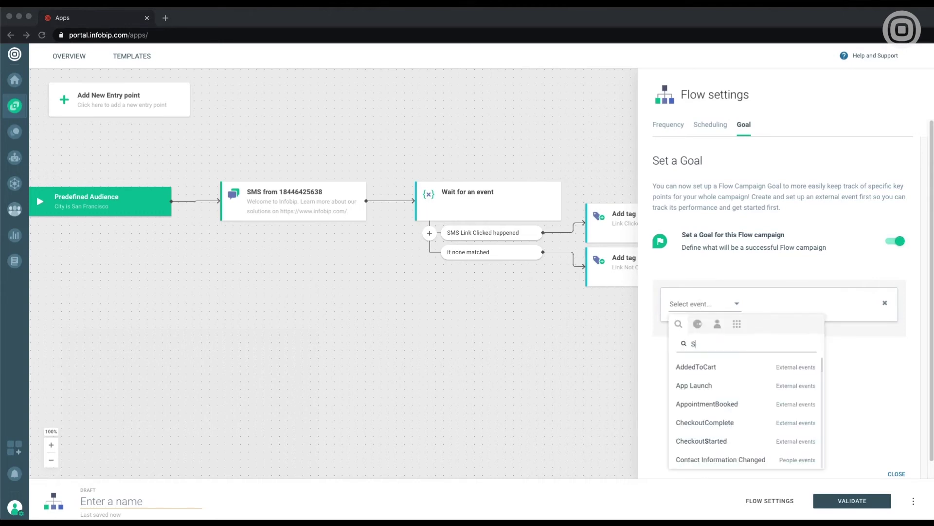
pyautogui.write('msl')
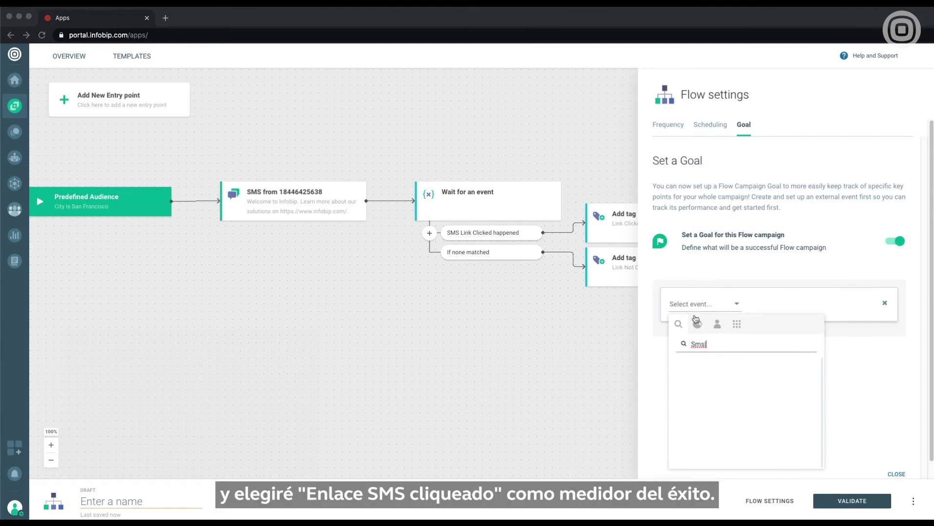
pyautogui.press('BackSpace')
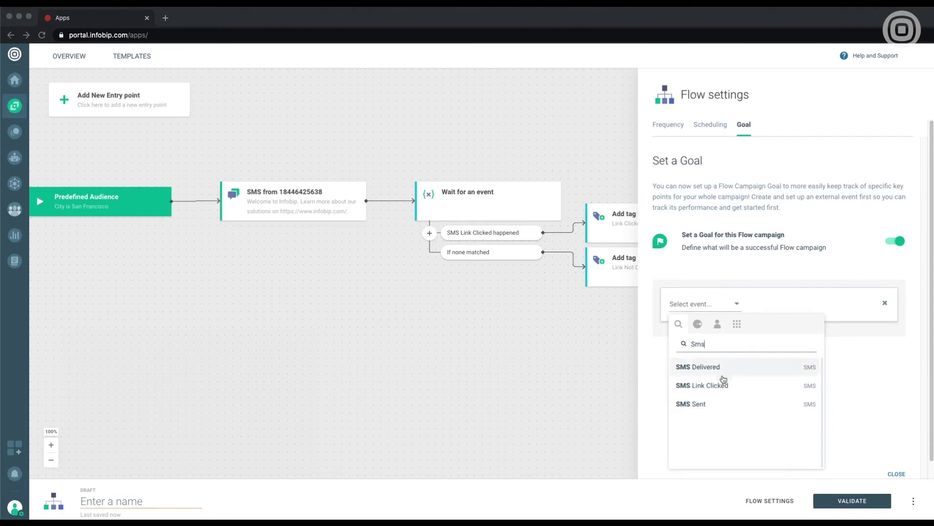
pyautogui.click(726, 384)
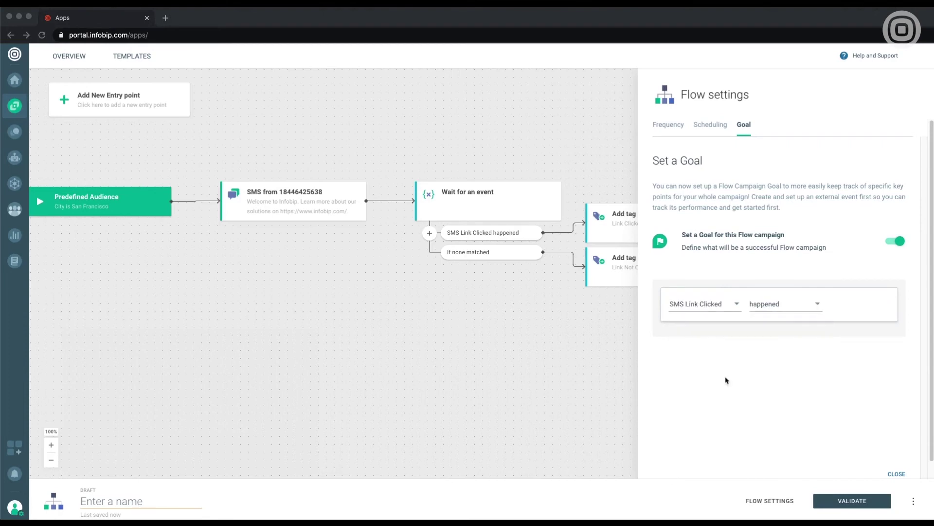
pyautogui.click(594, 360)
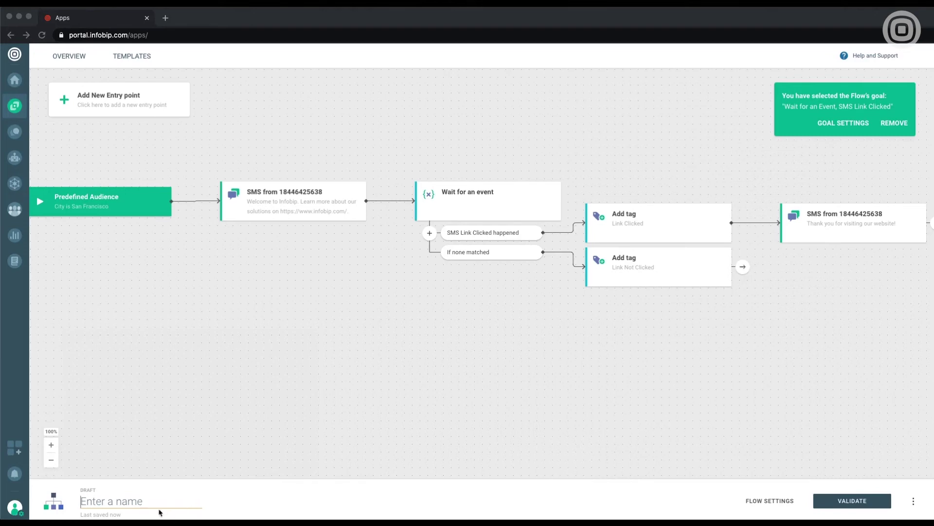
# - Name the flow 'Visit Website Campaign', validate it and launch it now
pyautogui.write('Visit Website Campaign')
pyautogui.click(838, 505)
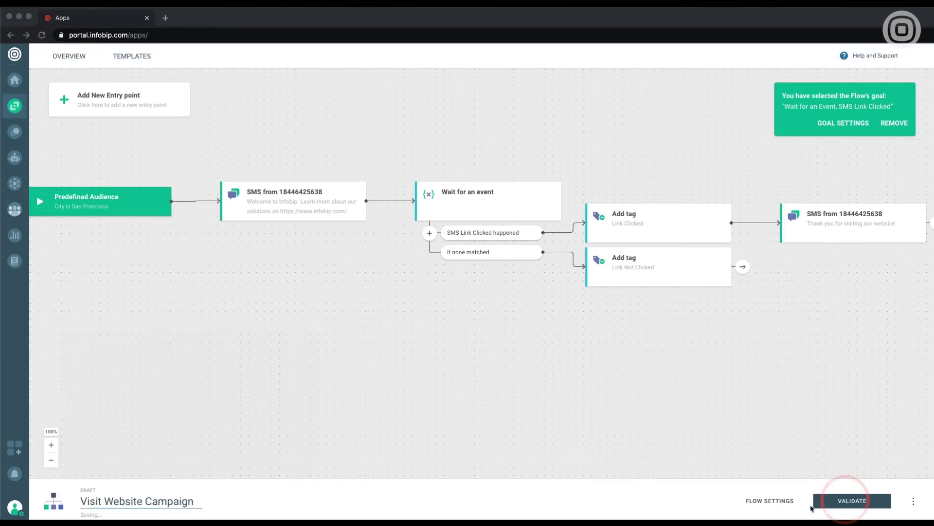
pyautogui.click(851, 501)
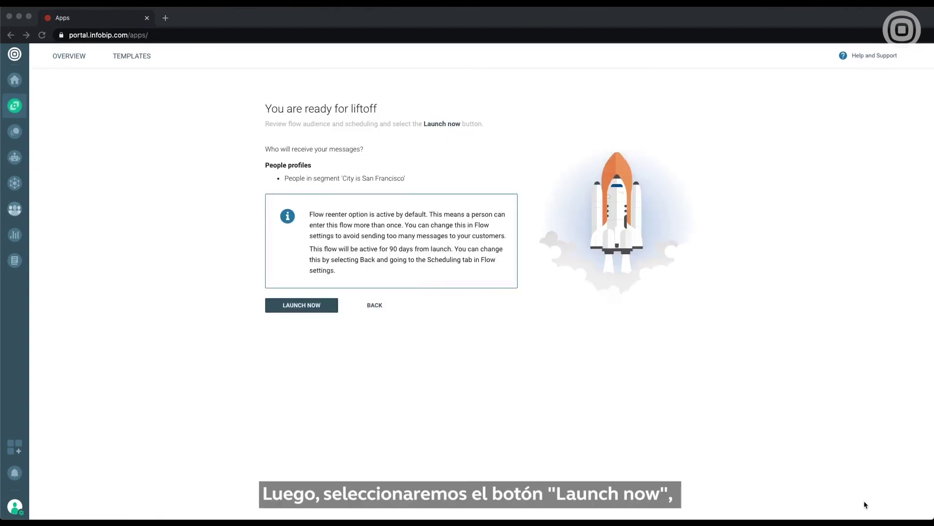
pyautogui.click(318, 305)
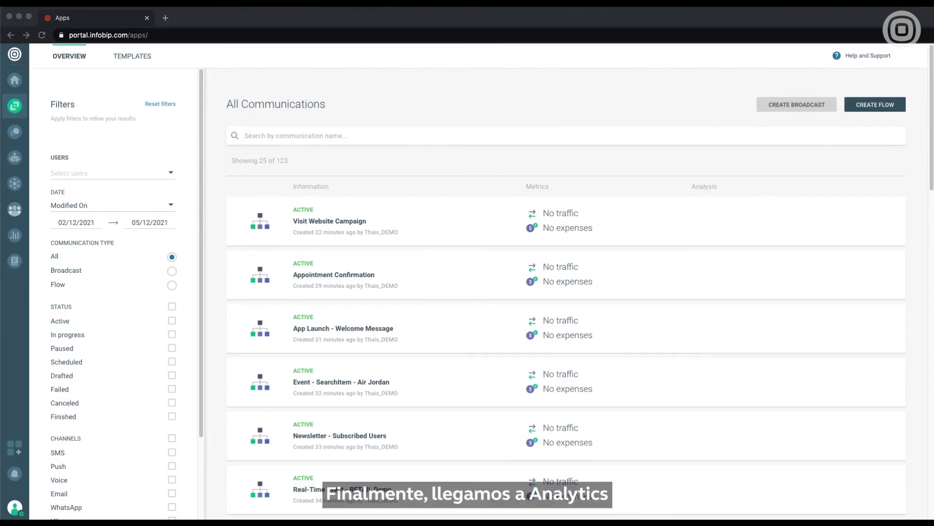
# - Open Visit Website Campaign's Standard Metrics: 2 recipients, 2 SMS sent, 0 goal results
pyautogui.click(327, 217)
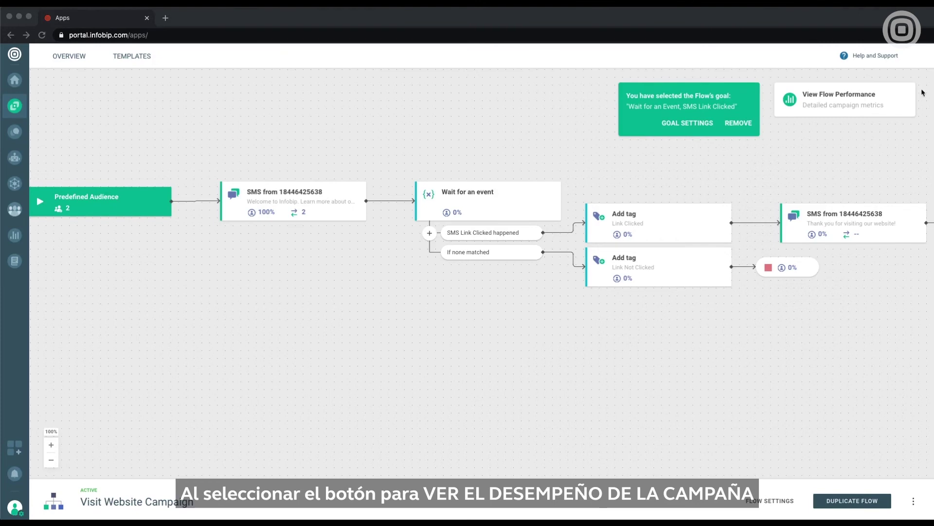
pyautogui.click(852, 108)
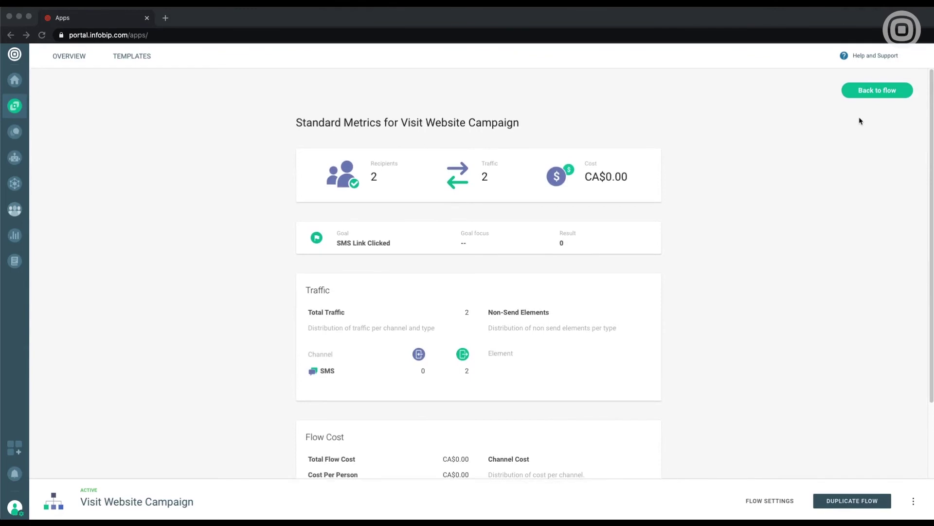
pyautogui.scroll(-2, 852, 142)
pyautogui.scroll(-2, 849, 148)
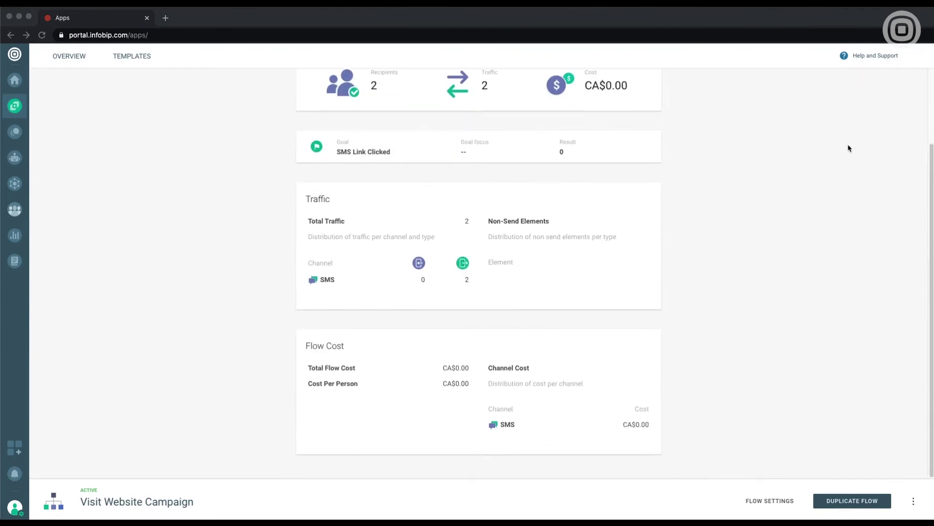
pyautogui.scroll(4, 849, 148)
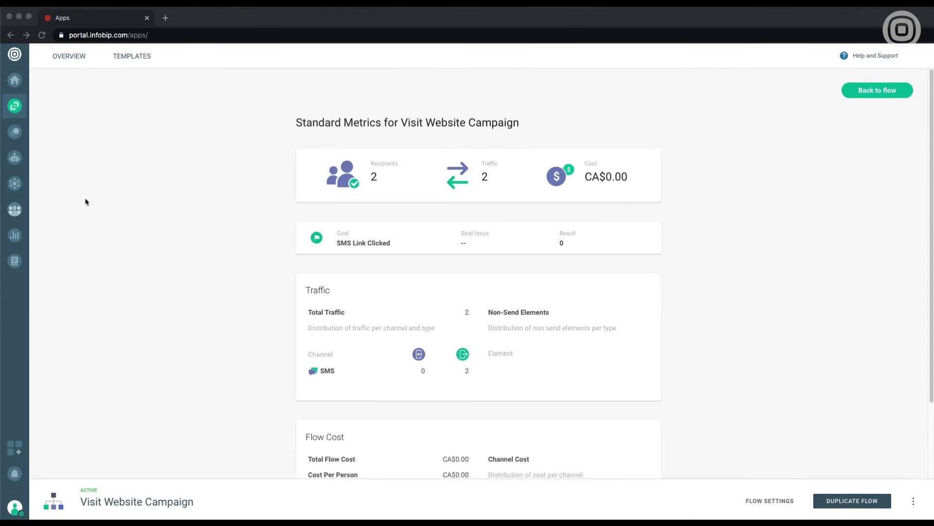
# - Show the analytics dashboard for the SMS channel only
pyautogui.click(34, 242)
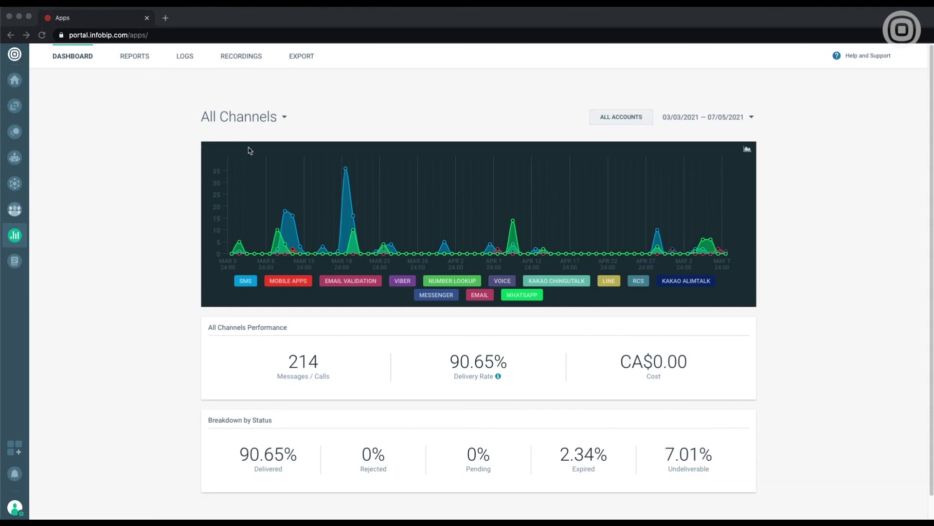
pyautogui.click(271, 117)
pyautogui.click(229, 160)
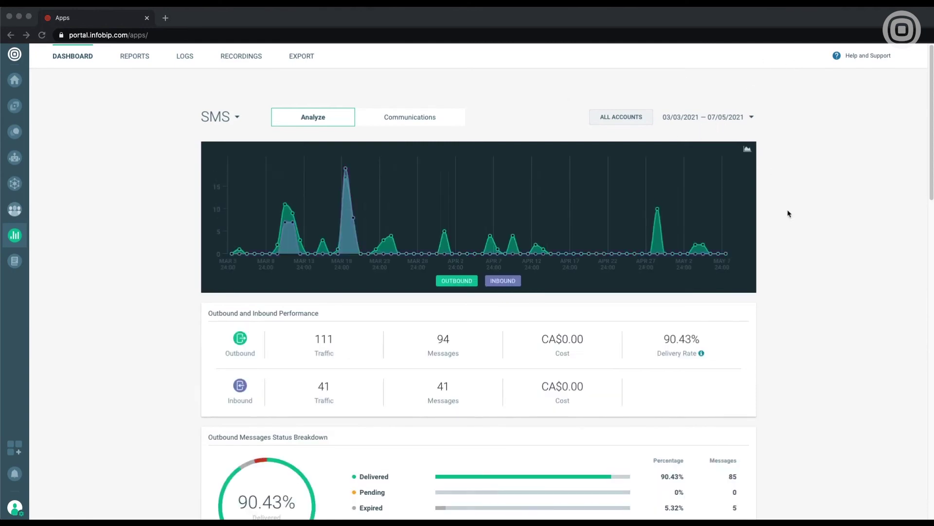
# - Scroll through the SMS analytics, then bring up the list of generated reports
pyautogui.scroll(-2, 788, 215)
pyautogui.scroll(-2, 787, 214)
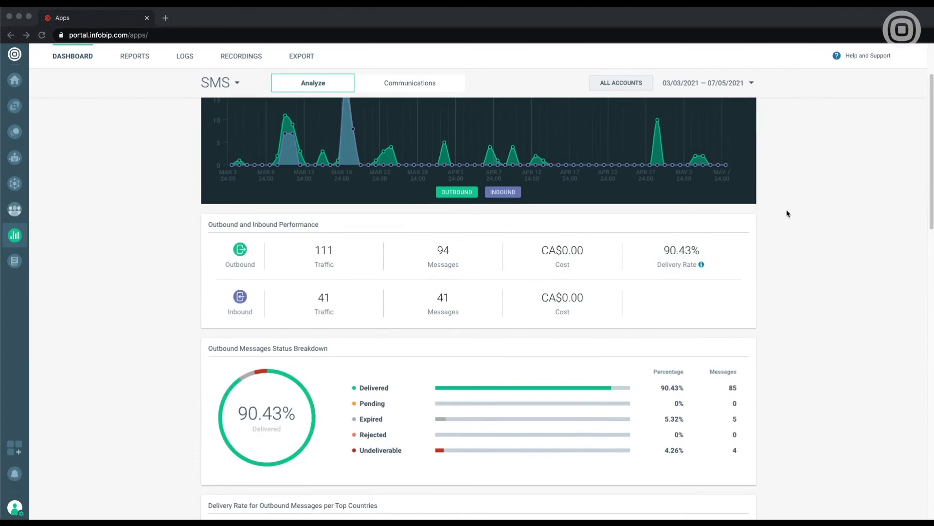
pyautogui.scroll(-3, 788, 214)
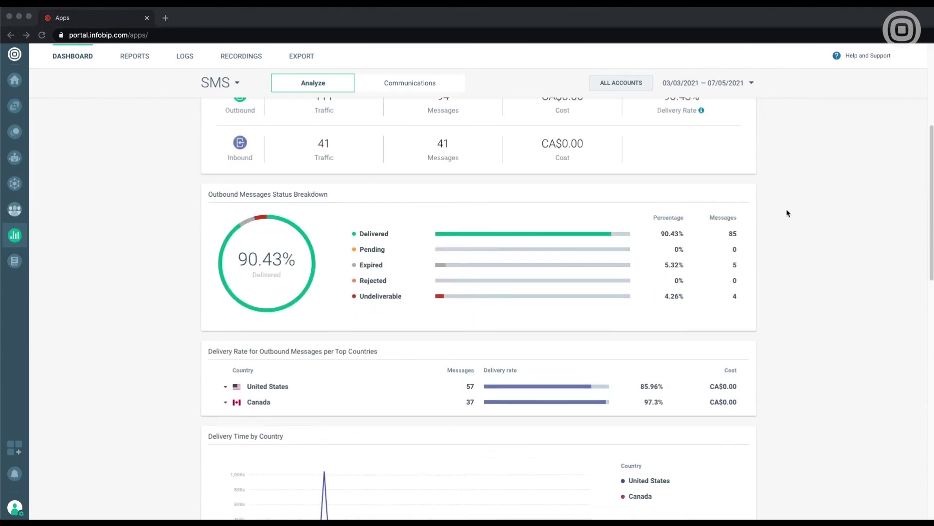
pyautogui.scroll(-4, 787, 213)
pyautogui.scroll(-1, 787, 213)
pyautogui.scroll(-2, 788, 213)
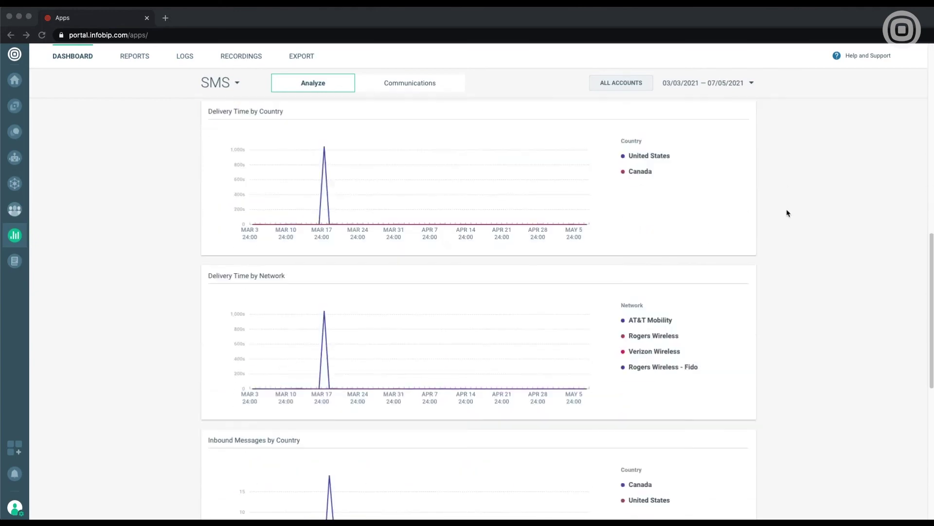
pyautogui.scroll(-2, 788, 213)
pyautogui.scroll(-5, 787, 213)
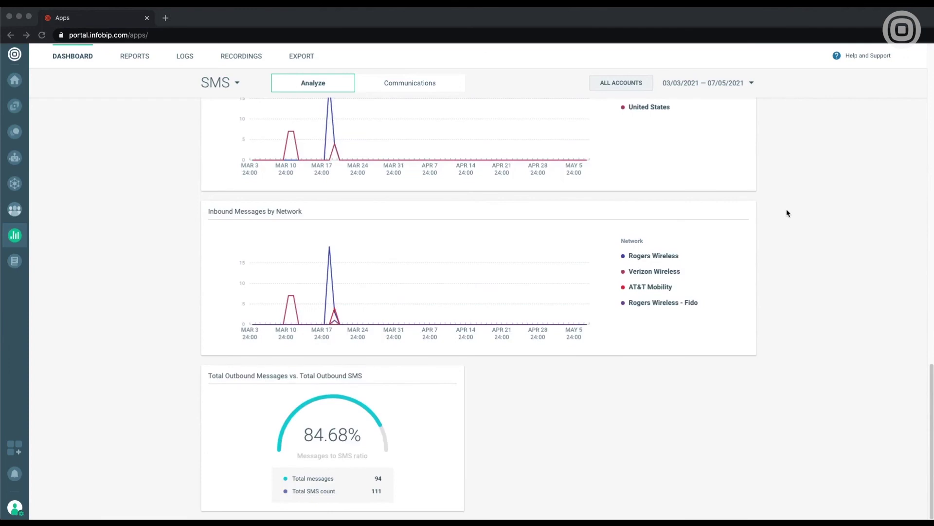
pyautogui.scroll(10, 787, 213)
pyautogui.scroll(5, 787, 213)
pyautogui.scroll(2, 787, 213)
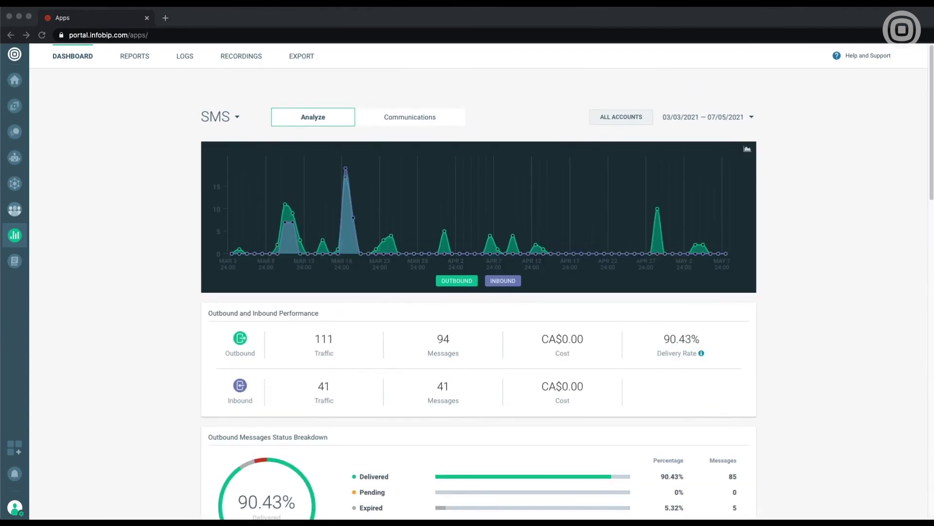
pyautogui.click(136, 60)
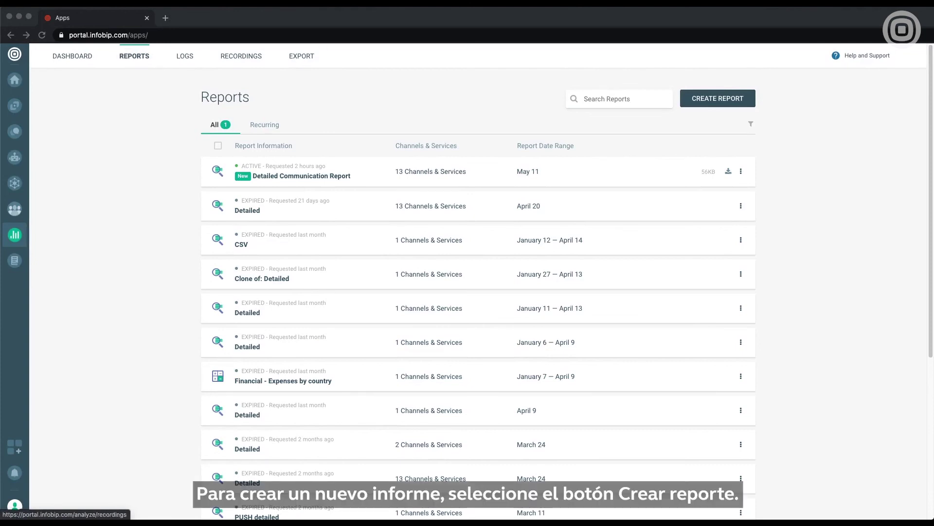
# - Begin a Detailed XLSX report with all columns, named 'Detailed Communication Report'
pyautogui.click(718, 106)
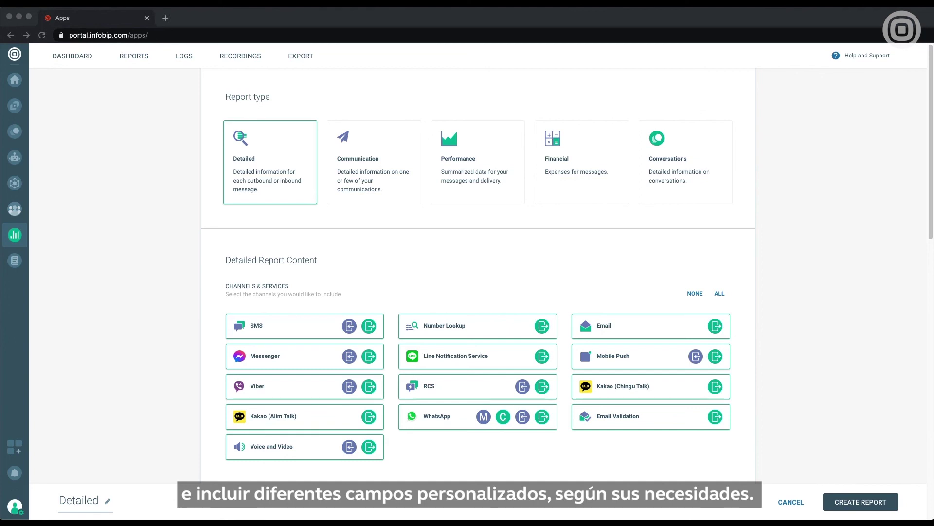
pyautogui.scroll(-5, 67, 316)
pyautogui.scroll(-4, 67, 316)
pyautogui.scroll(-2, 66, 317)
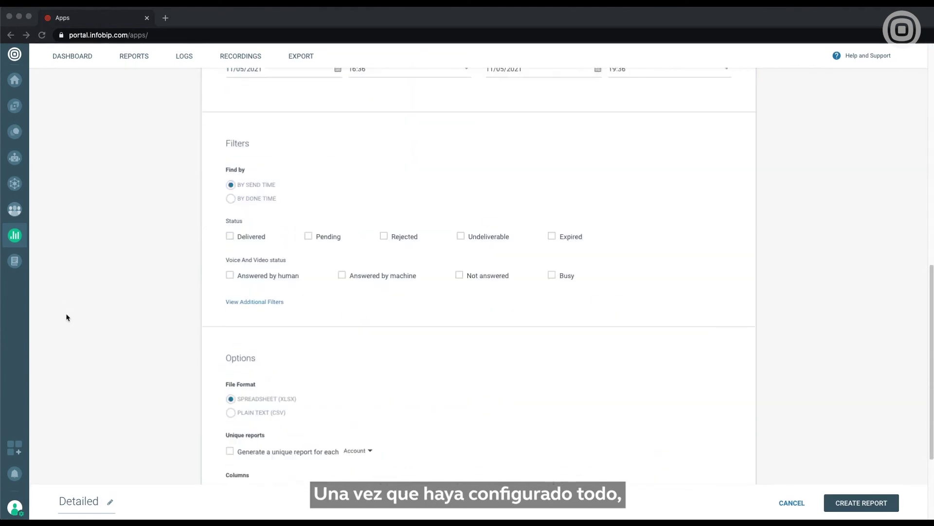
pyautogui.scroll(-2, 66, 316)
pyautogui.scroll(-2, 67, 317)
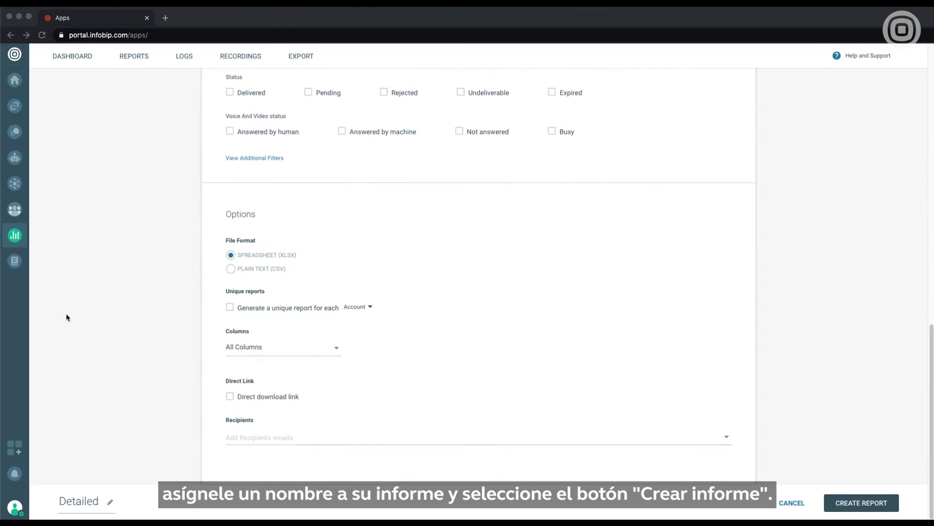
pyautogui.doubleClick(91, 501)
pyautogui.write('Detailed Communication Report')
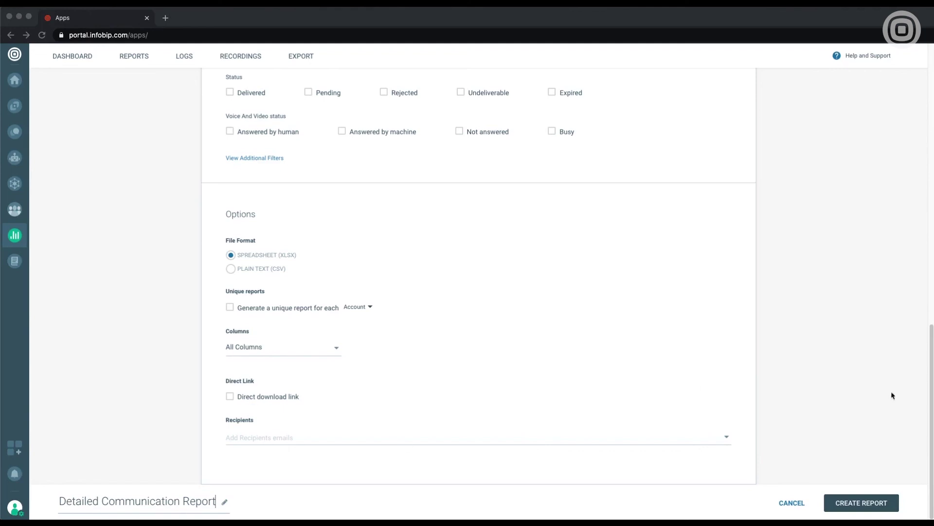
# - Submit the form to generate the Detailed Communication Report
pyautogui.click(886, 507)
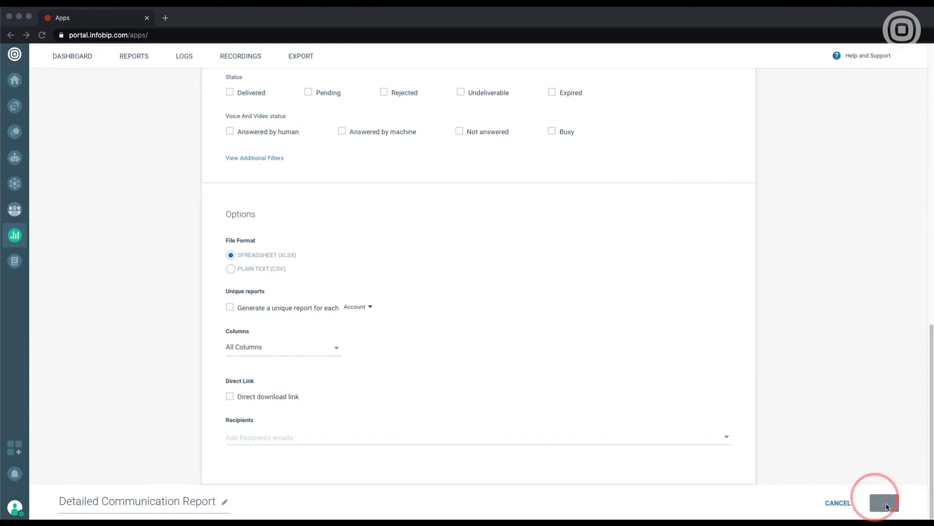